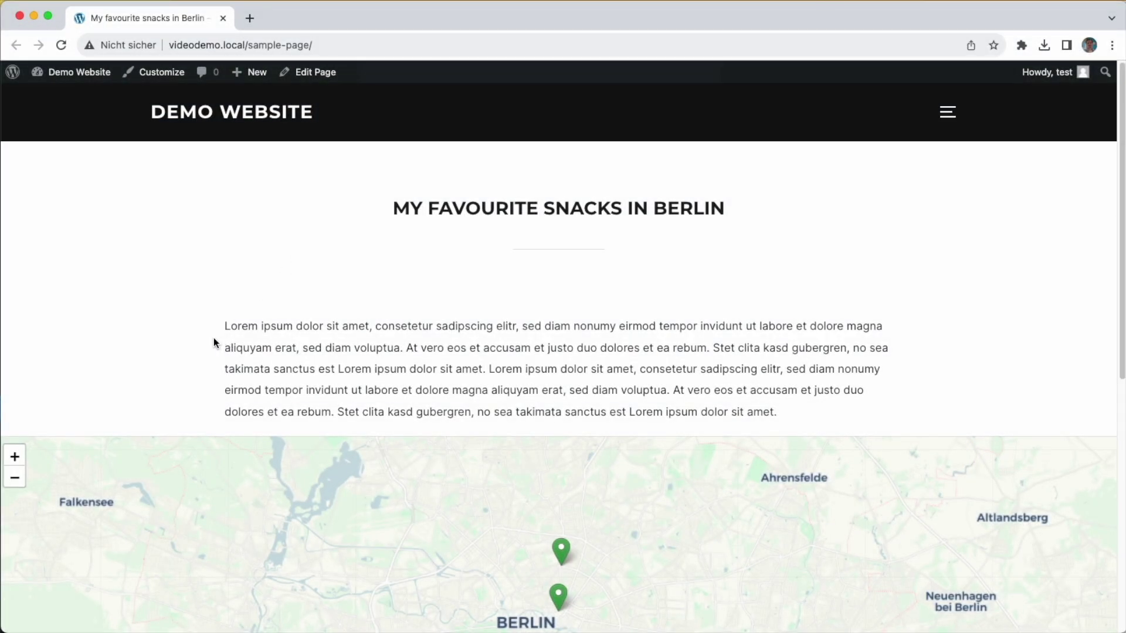
# Preview the example map's Tasty donuts and Good Coffee marker popups
pyautogui.scroll(-6, 213, 338)
pyautogui.scroll(3, 622, 368)
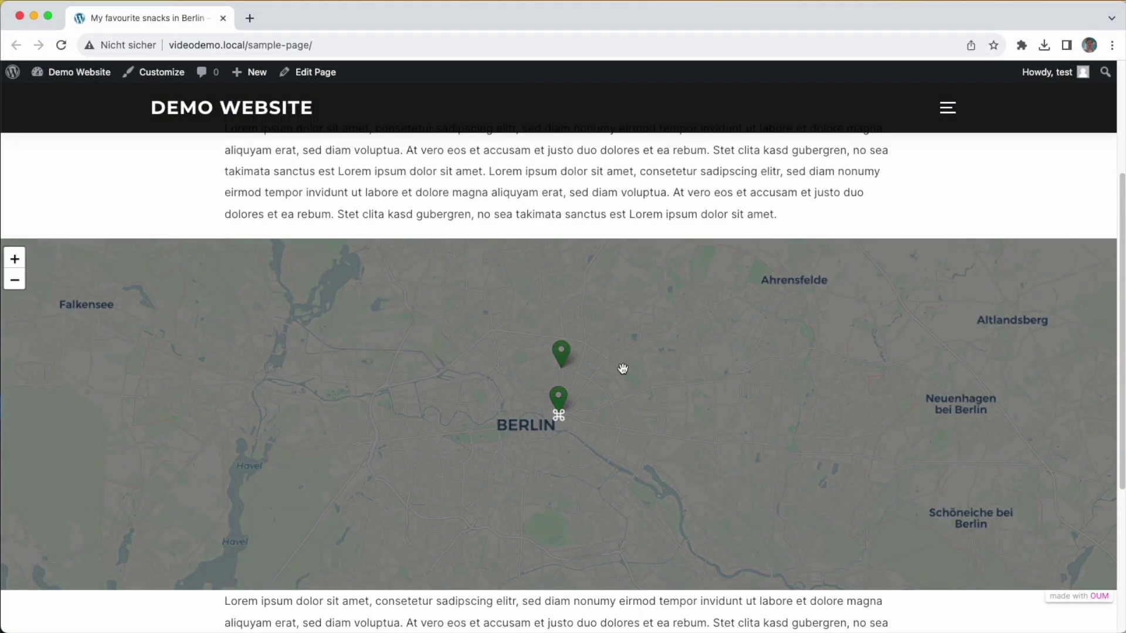
pyautogui.scroll(4, 395, 407)
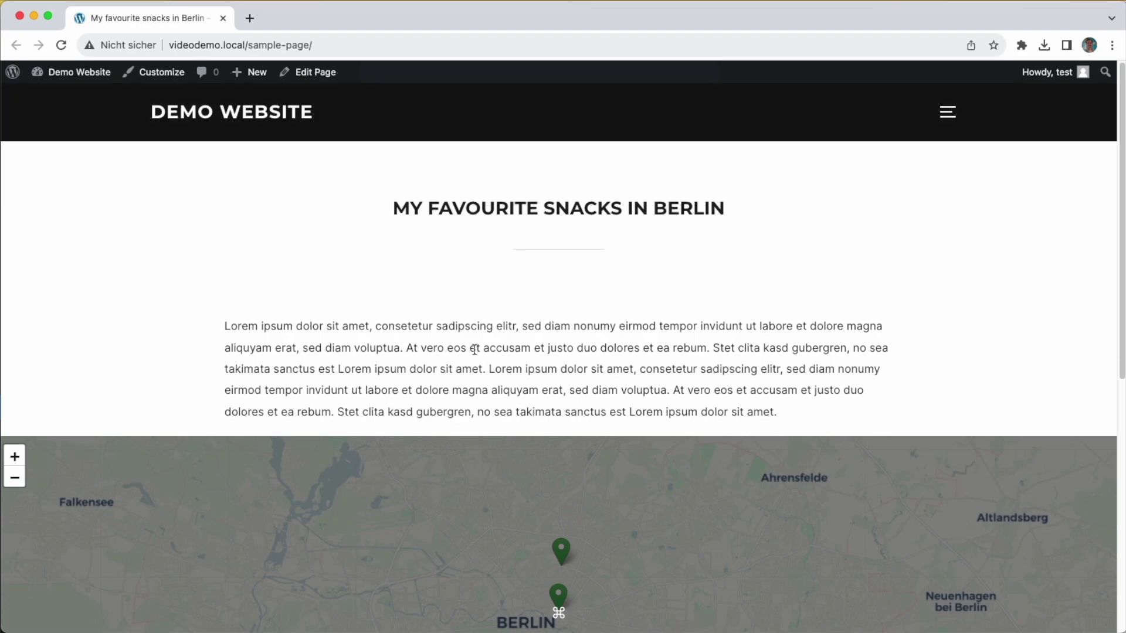
pyautogui.scroll(-1, 472, 390)
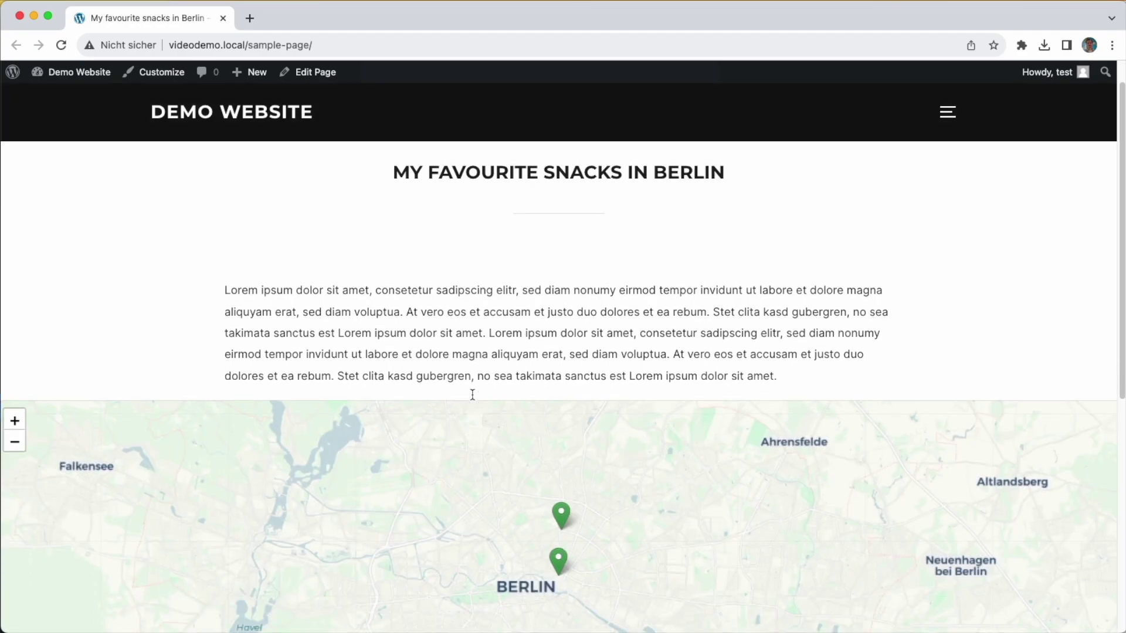
pyautogui.scroll(-1, 472, 395)
pyautogui.scroll(1, 472, 394)
pyautogui.scroll(-2, 472, 395)
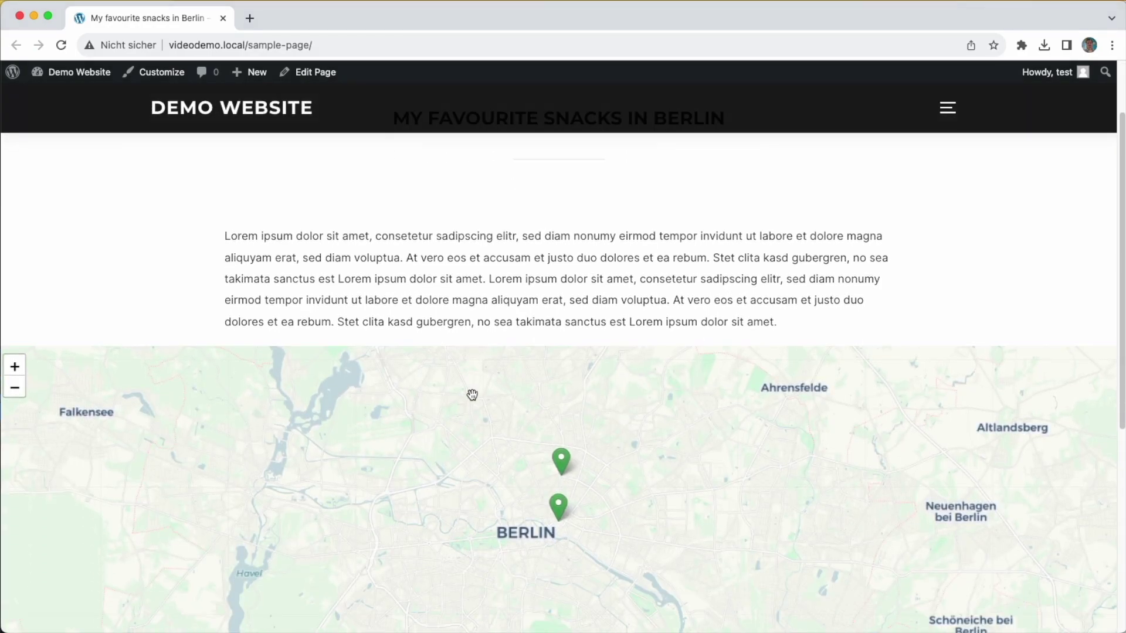
pyautogui.scroll(-2, 472, 394)
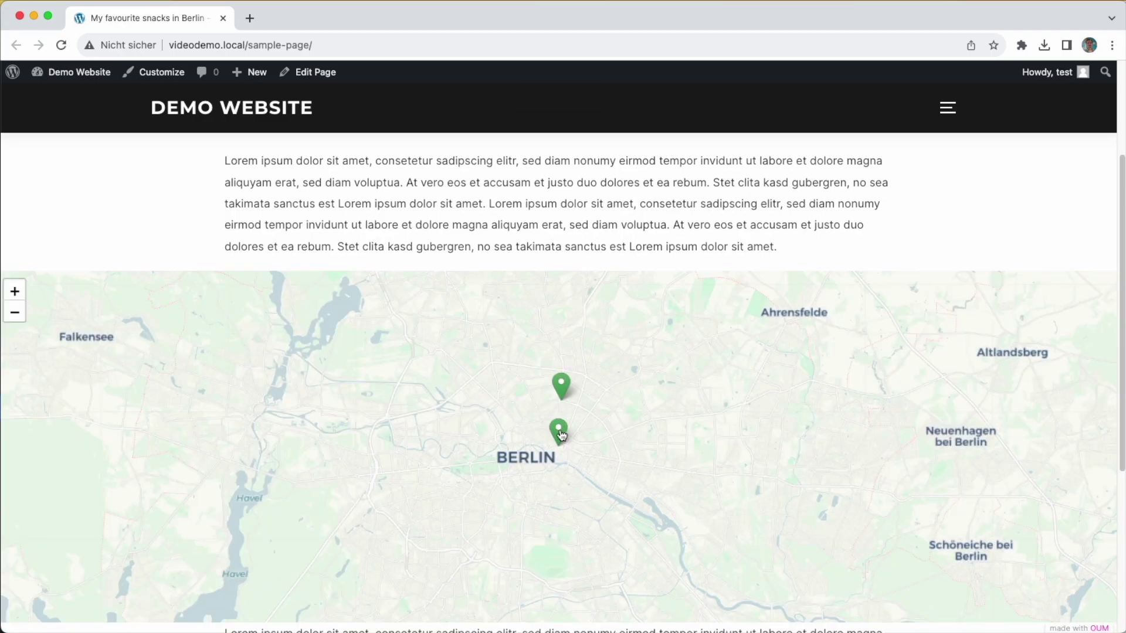
pyautogui.click(560, 432)
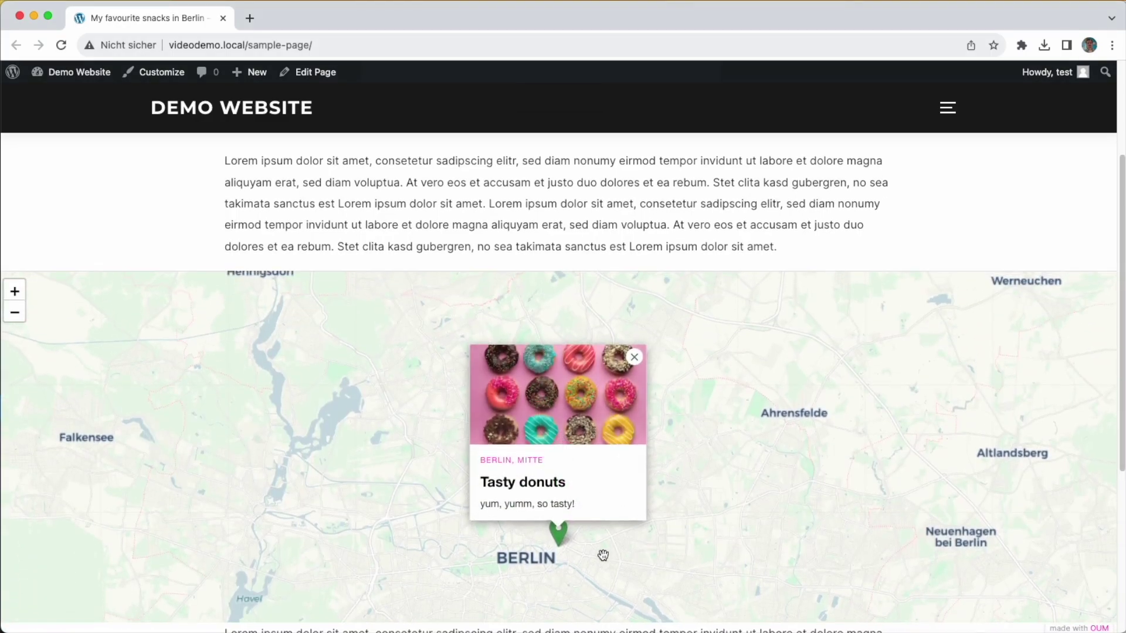
pyautogui.click(602, 555)
pyautogui.click(564, 387)
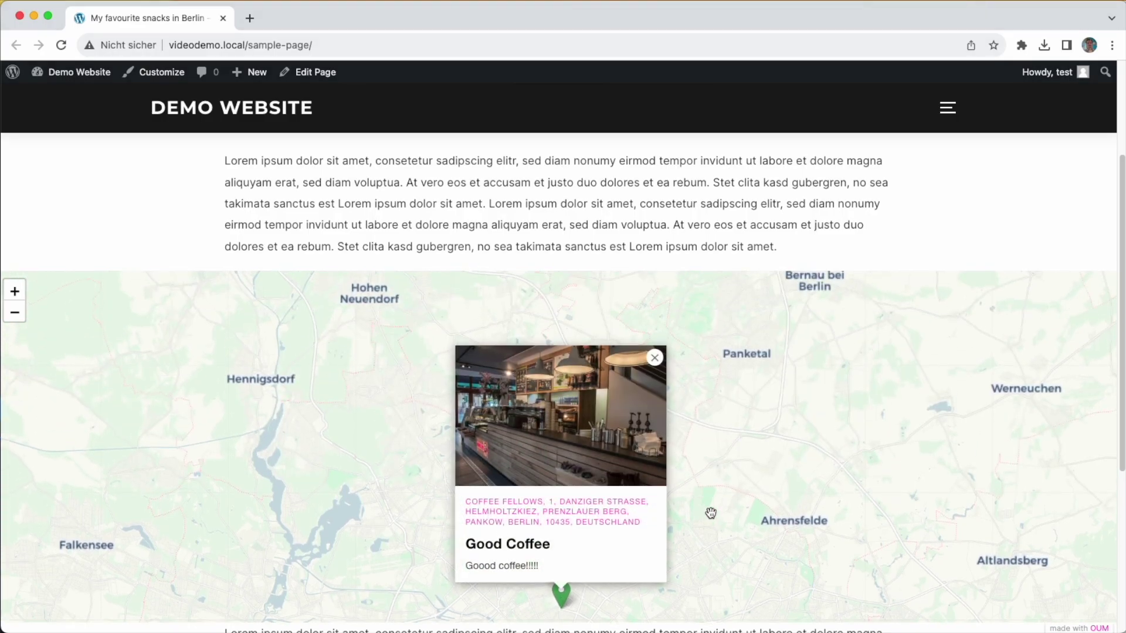
pyautogui.click(719, 558)
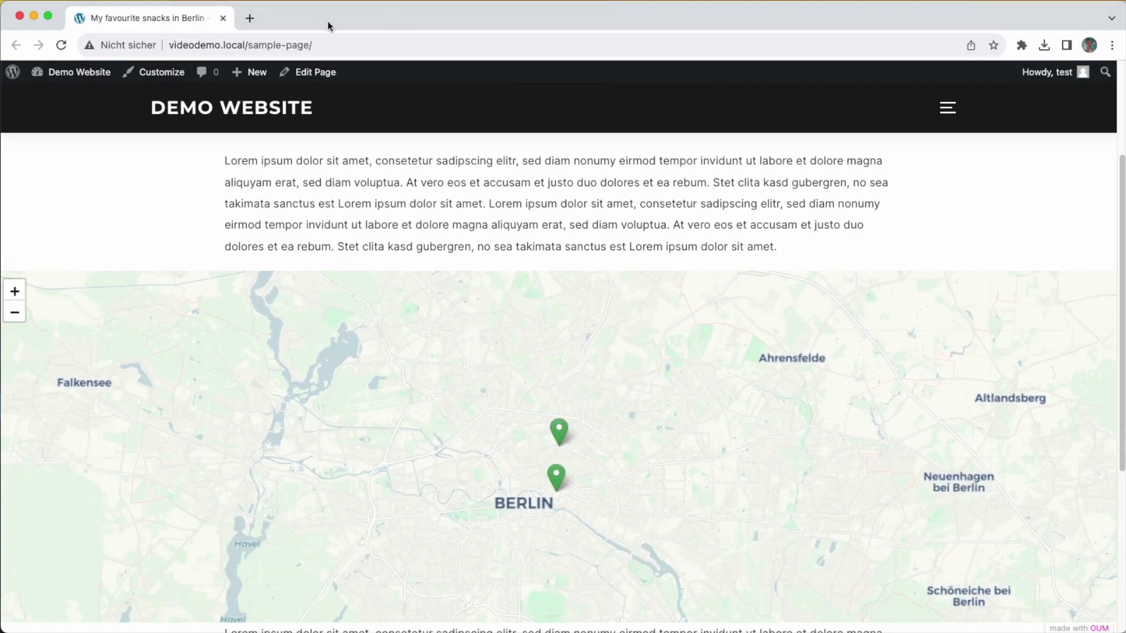
# Find Open User Map by searching plugins for 'map', then install and activate it
pyautogui.moveTo(327, 20); pyautogui.dragTo(1122, 176)
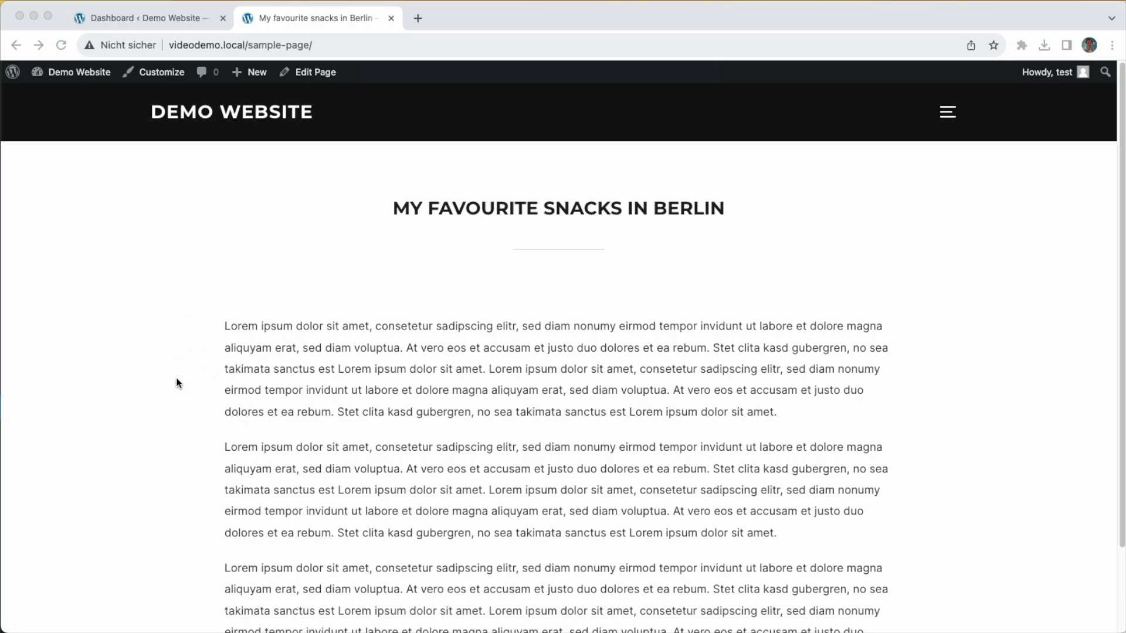
pyautogui.click(94, 17)
pyautogui.moveTo(117, 318)
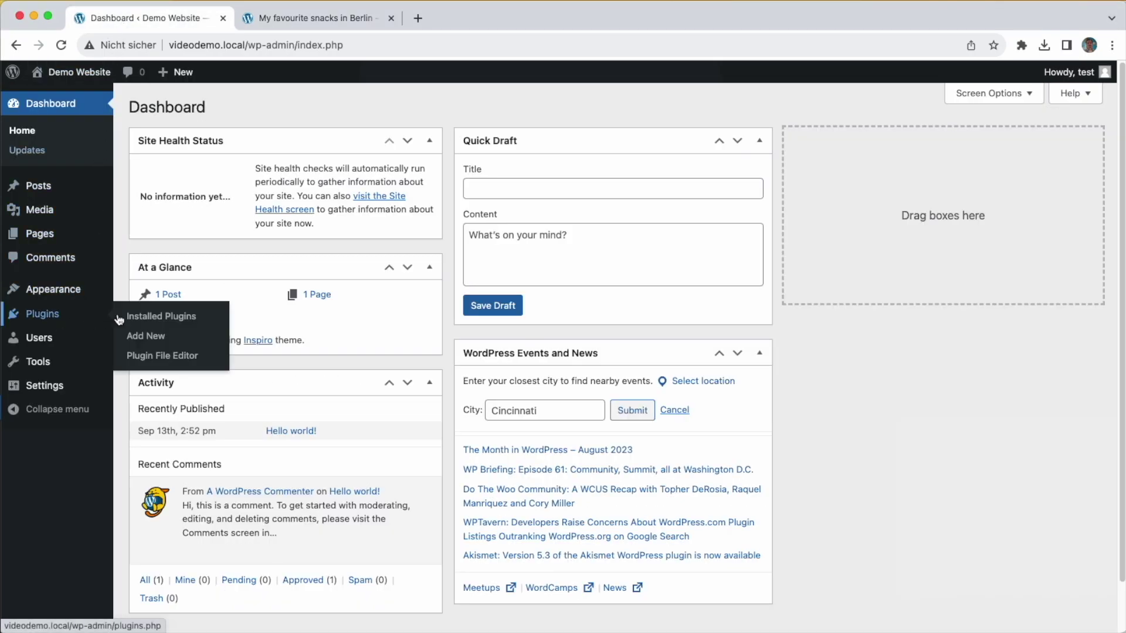
pyautogui.click(170, 335)
pyautogui.click(952, 147)
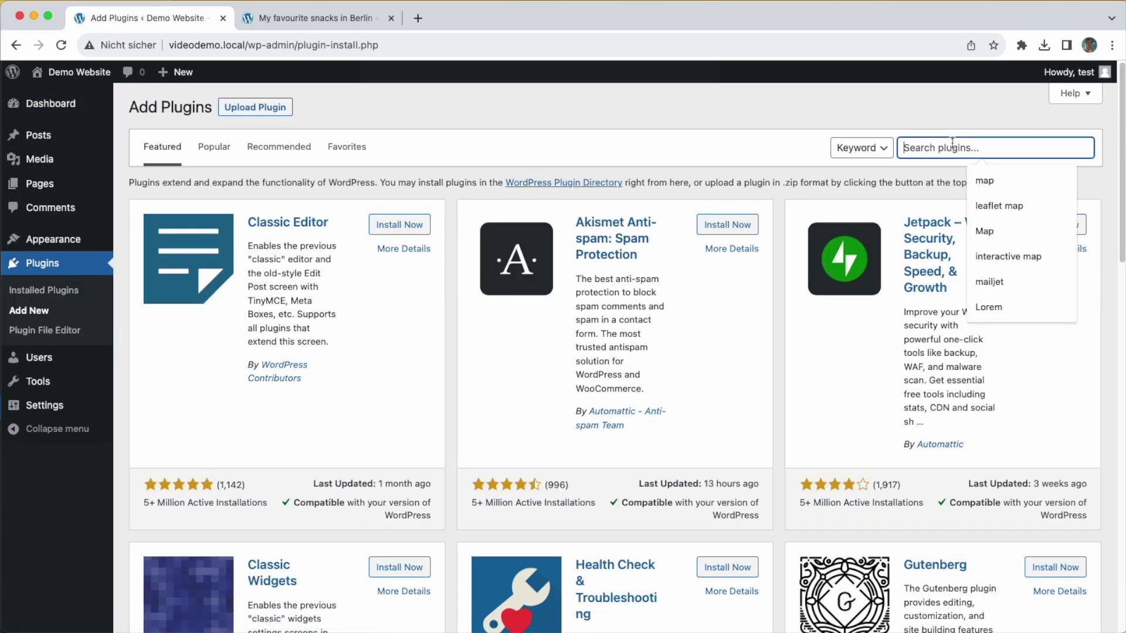
pyautogui.write('map')
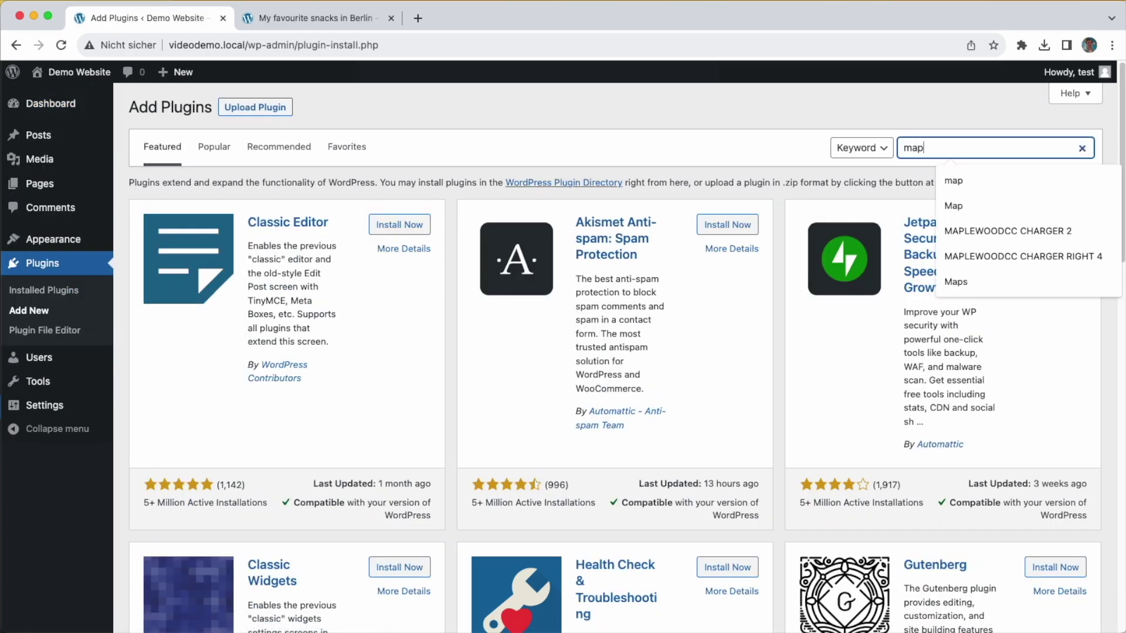
pyautogui.click(980, 176)
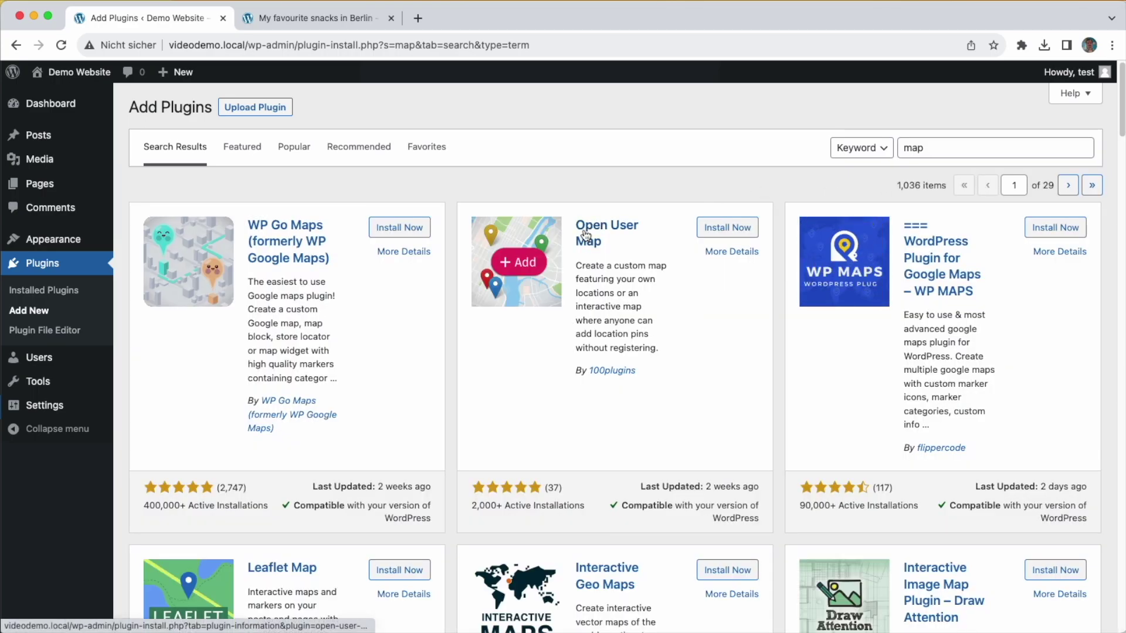
pyautogui.click(719, 233)
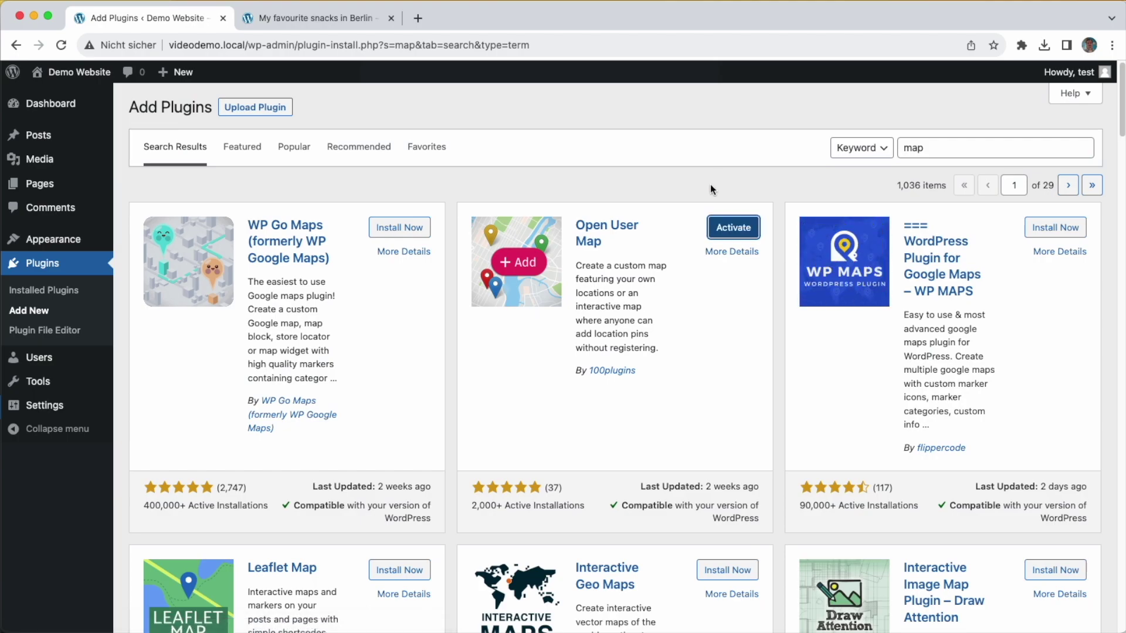
pyautogui.click(734, 229)
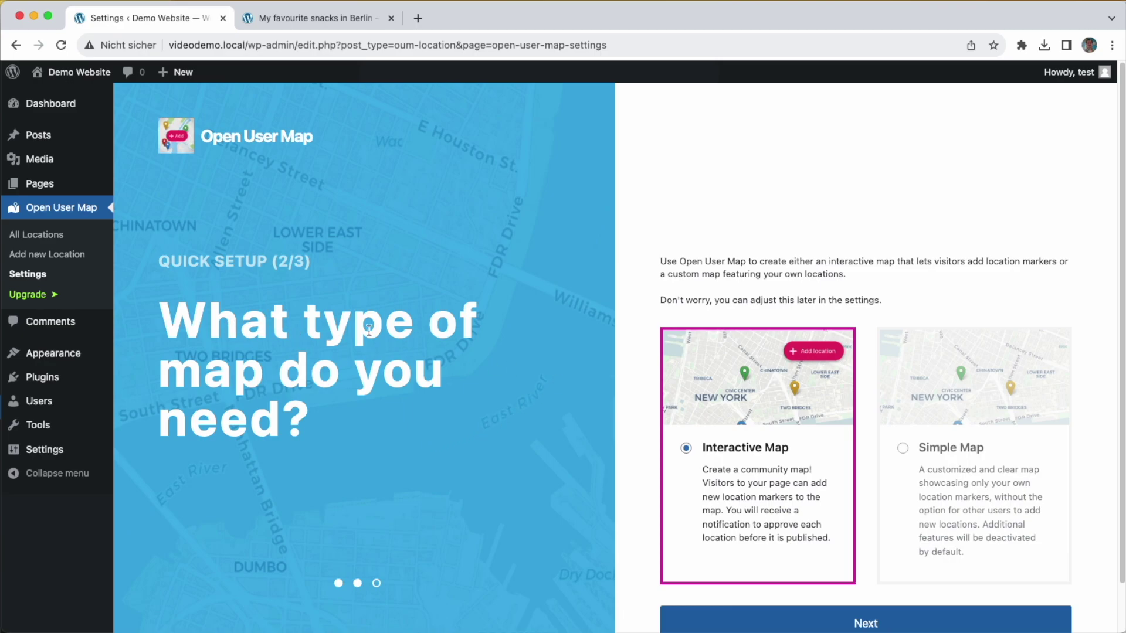
# Choose Simple Map, without visitor submissions, as the map type and advance
pyautogui.scroll(-2, 584, 432)
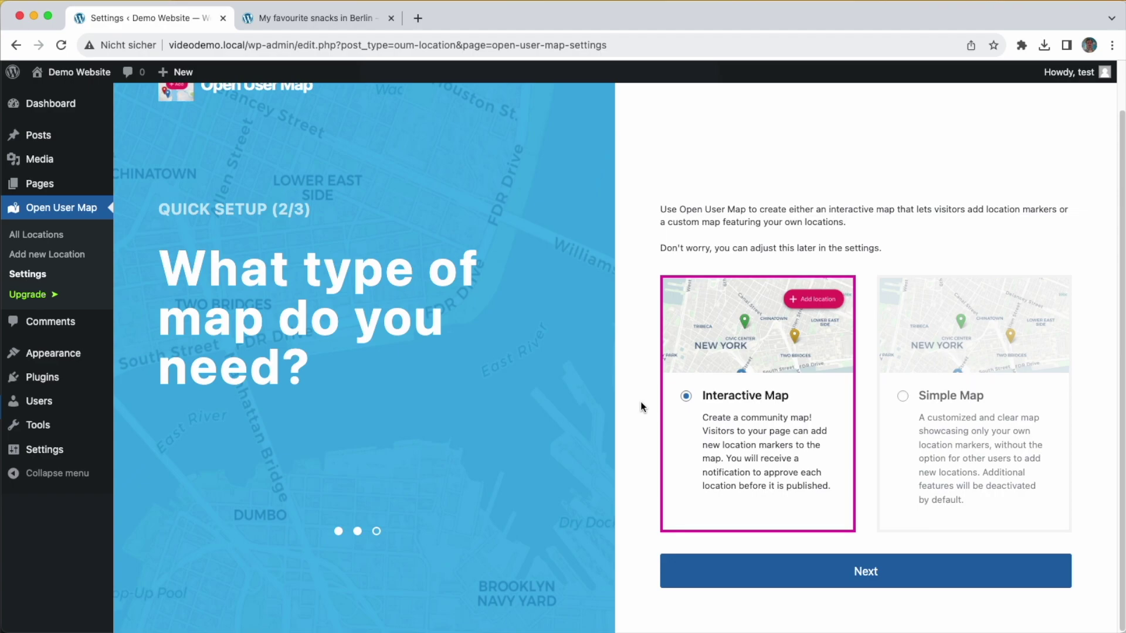
pyautogui.click(953, 369)
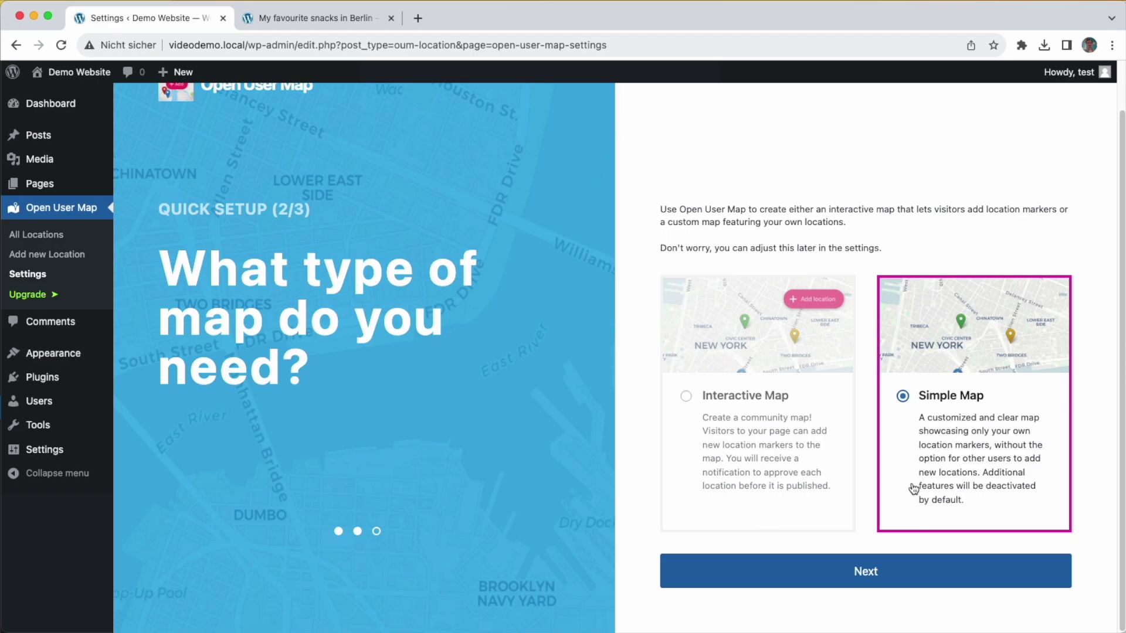
pyautogui.click(866, 575)
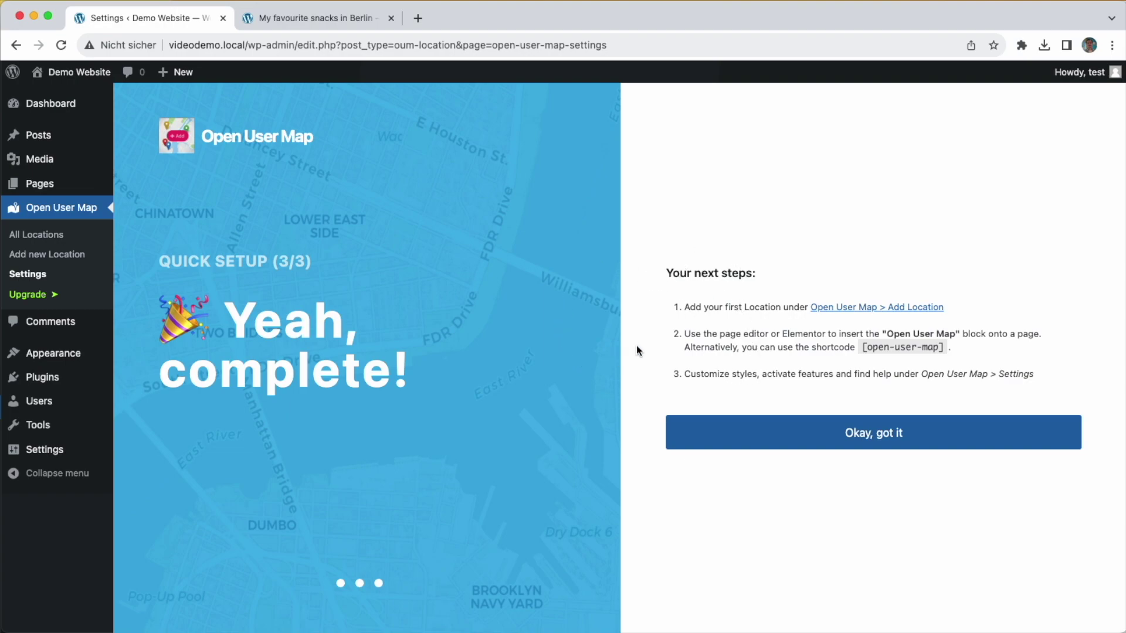
# Dismiss the finished setup, view the empty All Locations list, and start a new location
pyautogui.click(872, 434)
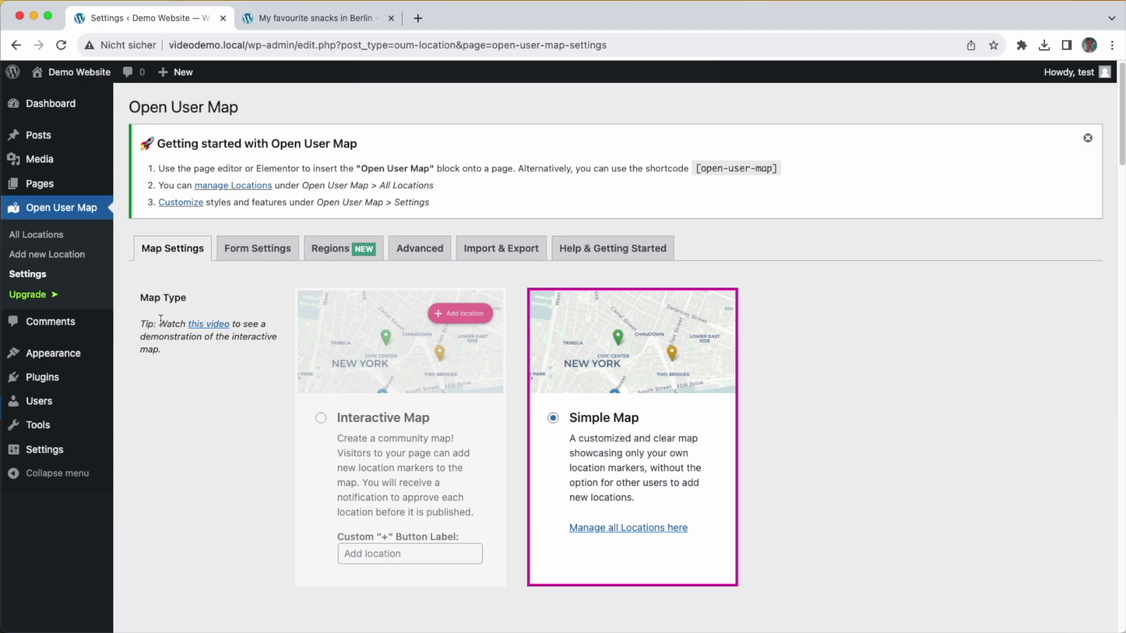
pyautogui.click(41, 235)
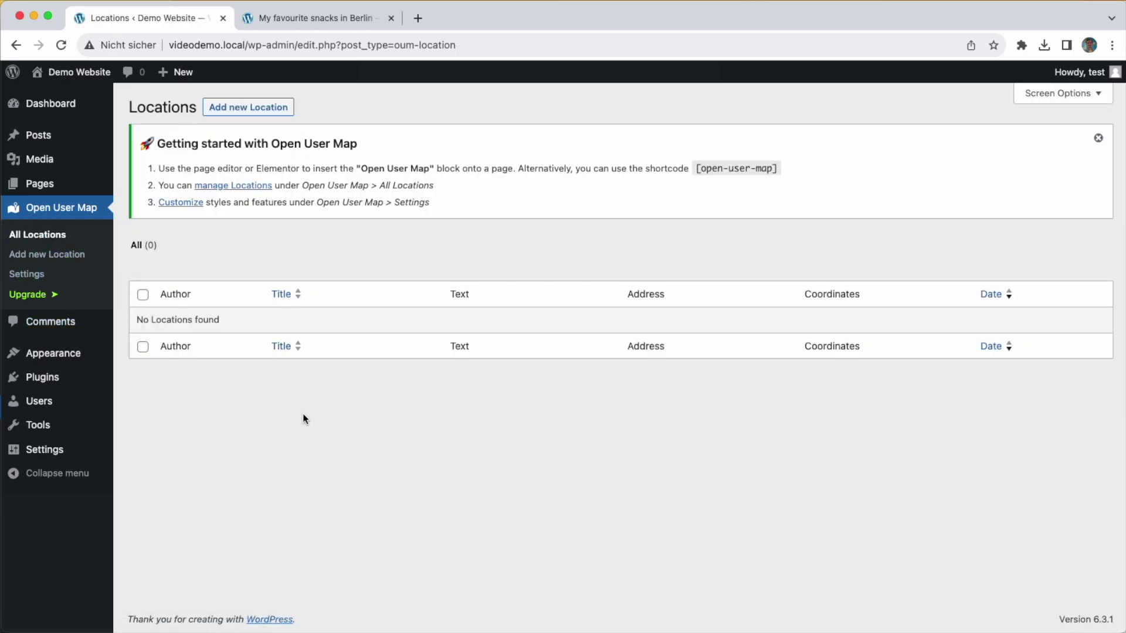
pyautogui.click(248, 112)
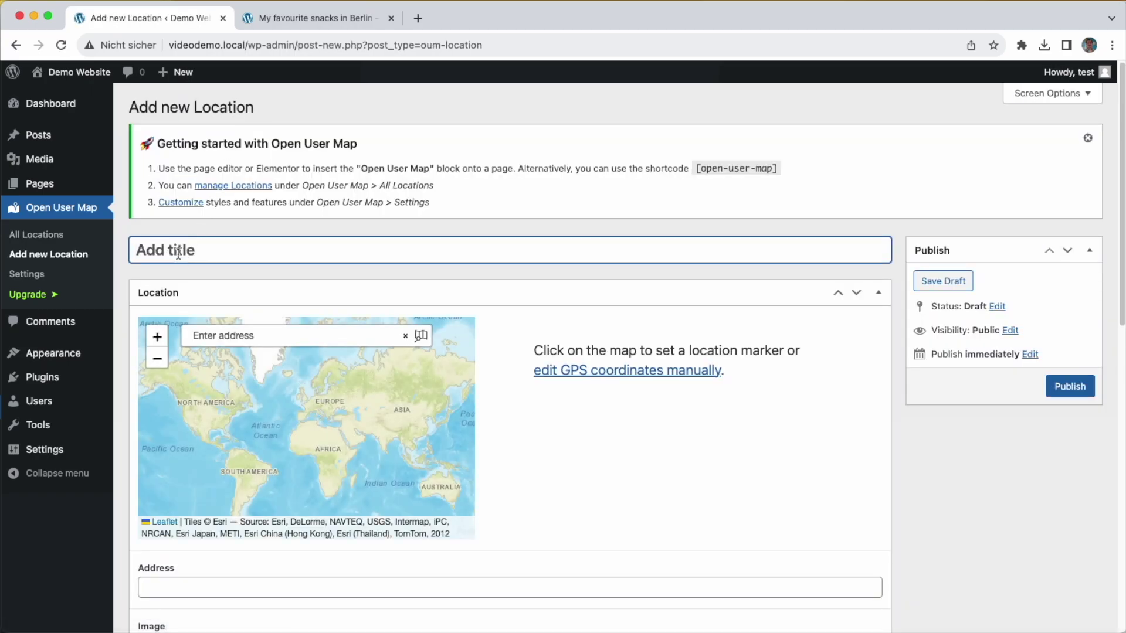
# Title the new location 'Tasty Donuts' and drop a marker on the map
pyautogui.write('Tasty Donuts')
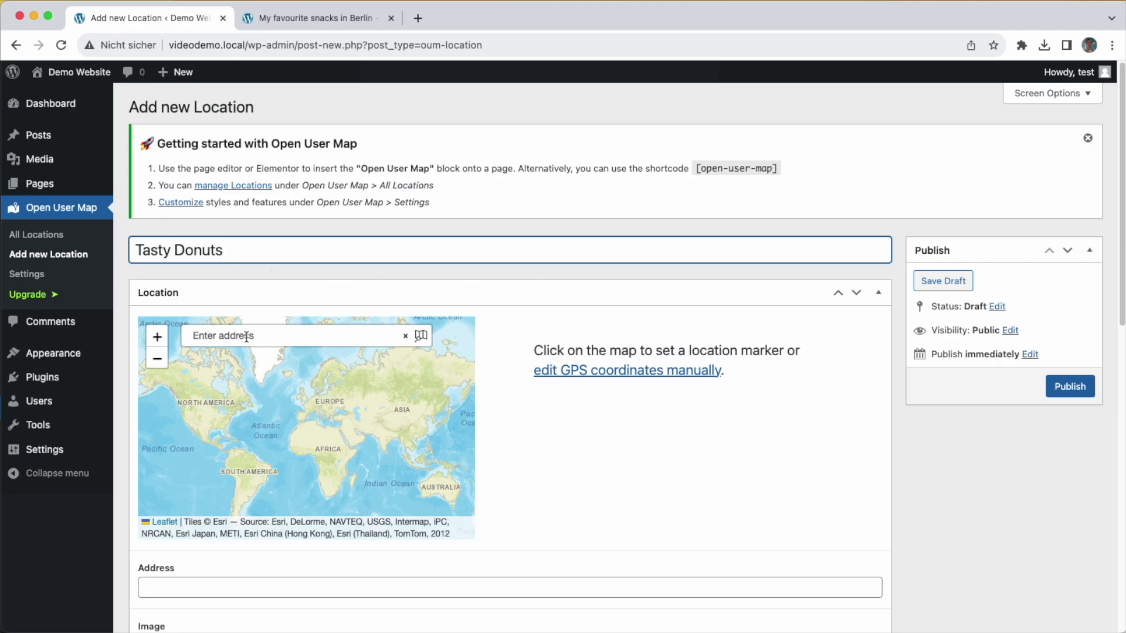
pyautogui.click(228, 335)
pyautogui.click(299, 409)
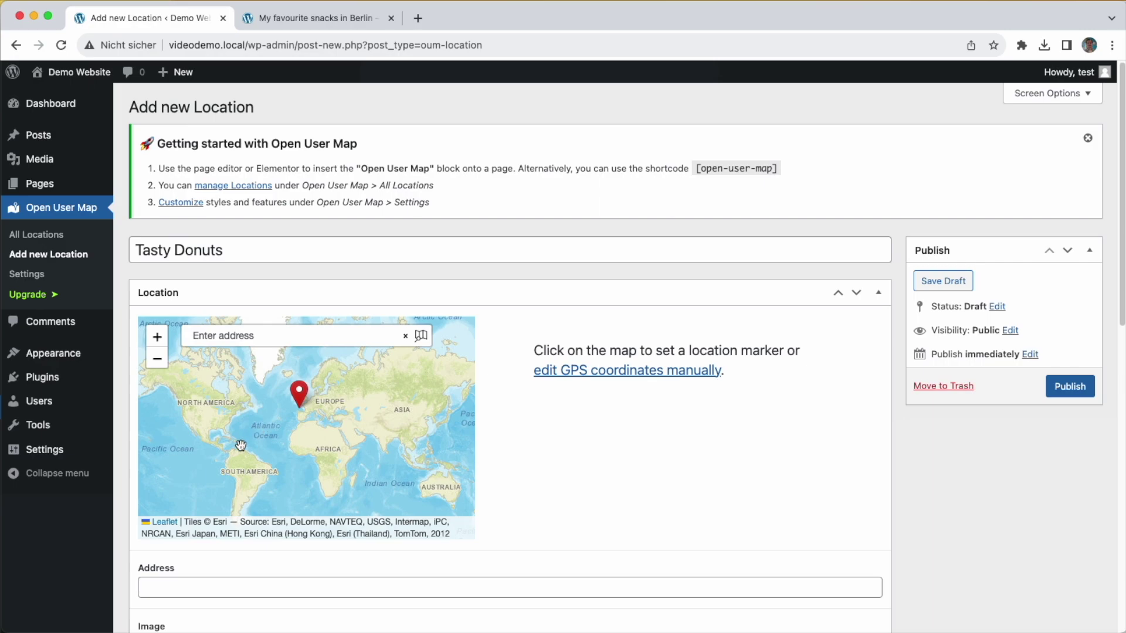
pyautogui.click(240, 446)
pyautogui.click(372, 443)
pyautogui.click(397, 385)
pyautogui.click(301, 405)
pyautogui.click(339, 459)
# Pin the location at Dunkin' Donuts on Dircksenstraße via the search 'dunkin donuts berlin'
pyautogui.click(250, 336)
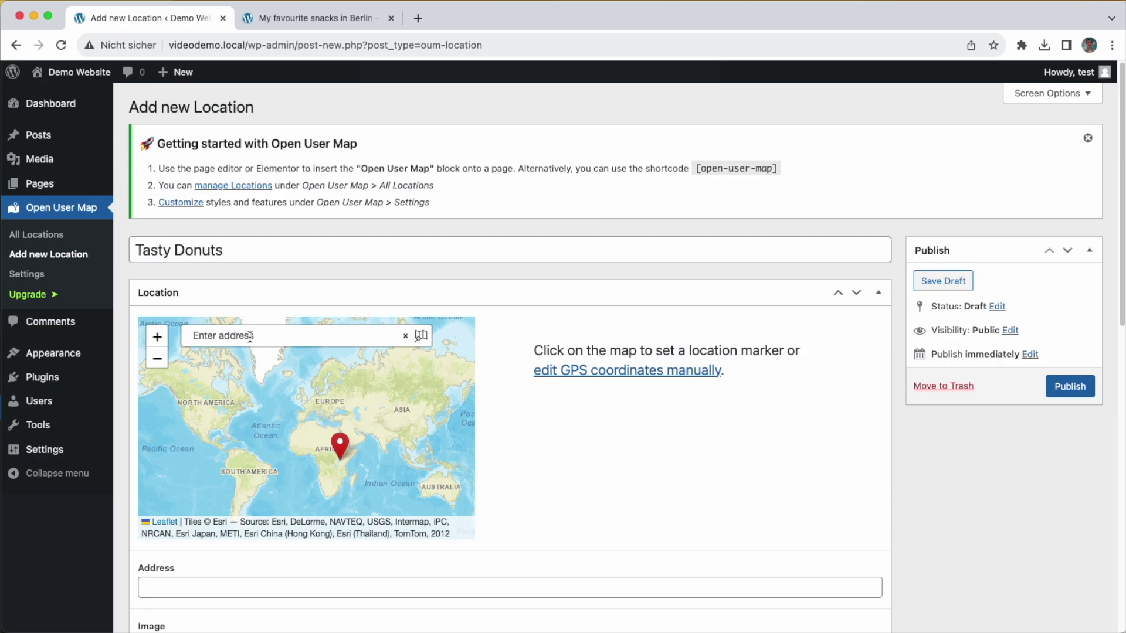
pyautogui.write('dunkin donuts berlin')
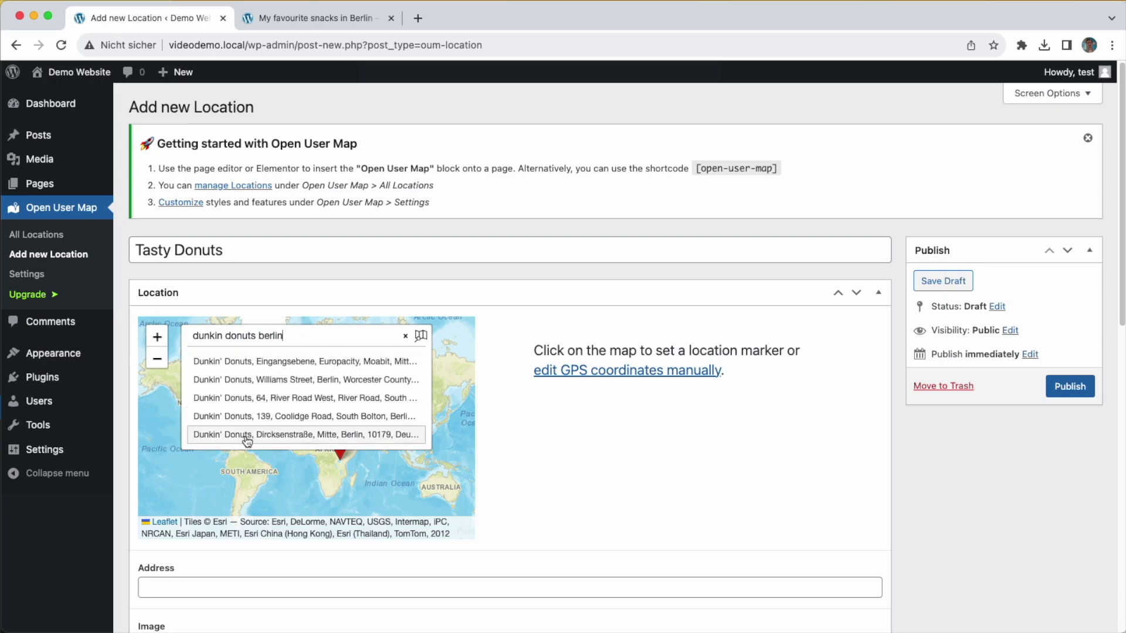
pyautogui.click(247, 439)
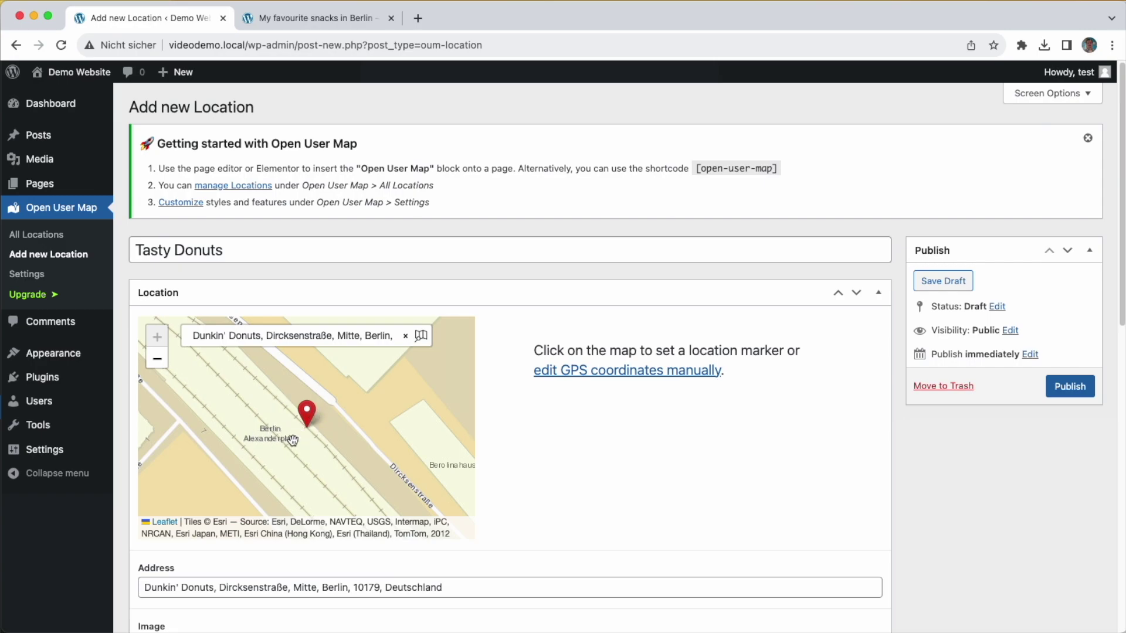
pyautogui.click(157, 359)
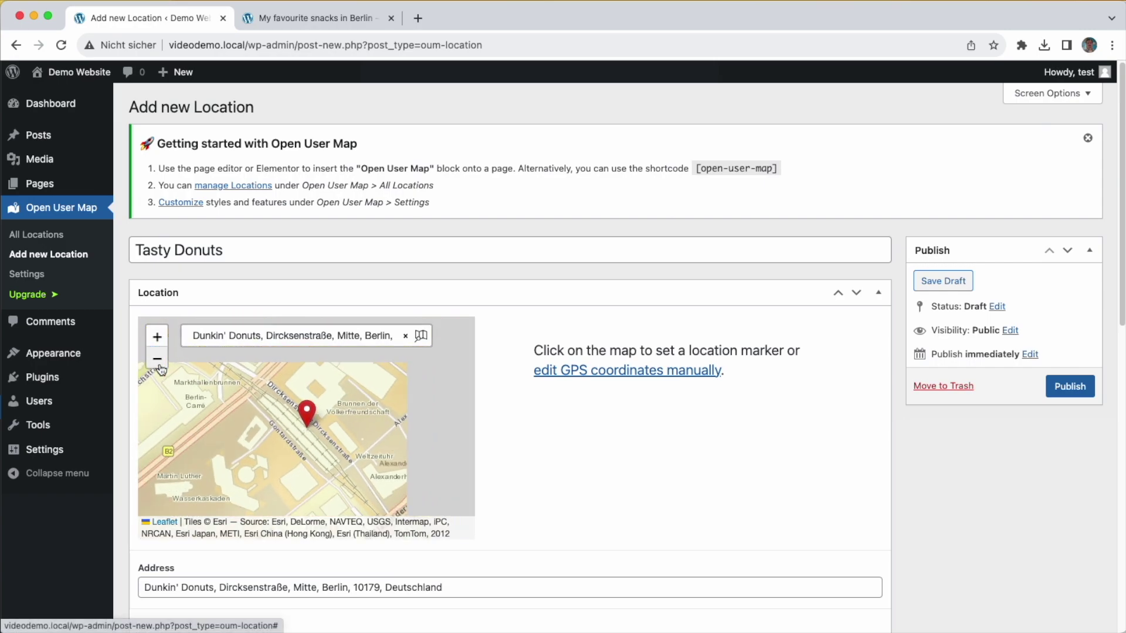
pyautogui.click(157, 337)
# Replace the Address field text with 'Berlin, Mitte'
pyautogui.scroll(-3, 555, 470)
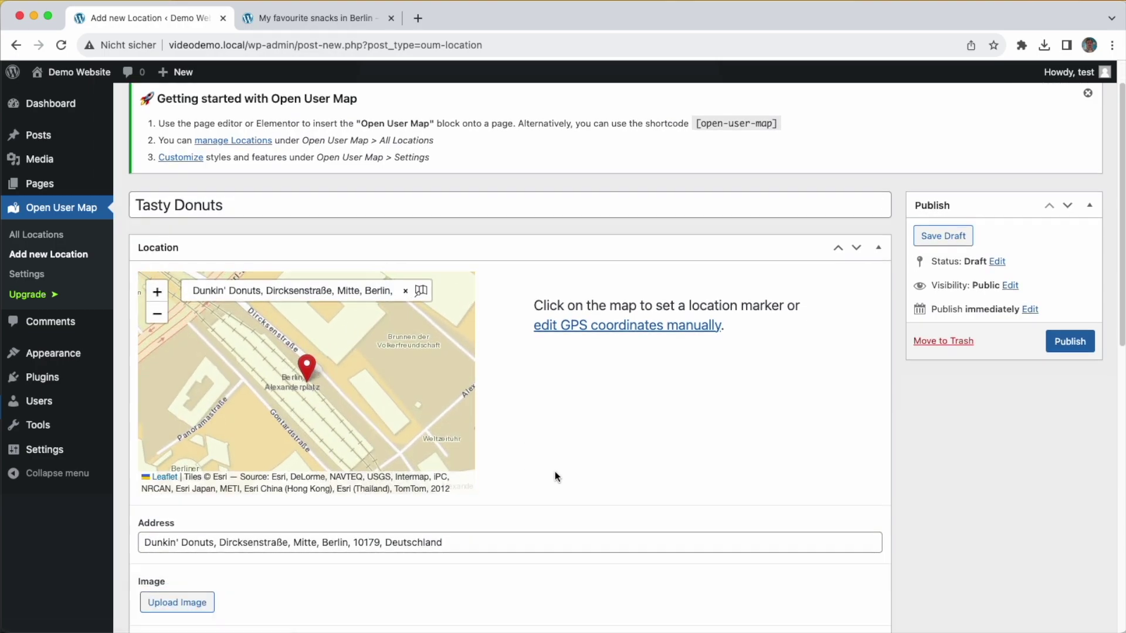
pyautogui.moveTo(144, 503); pyautogui.dragTo(498, 496)
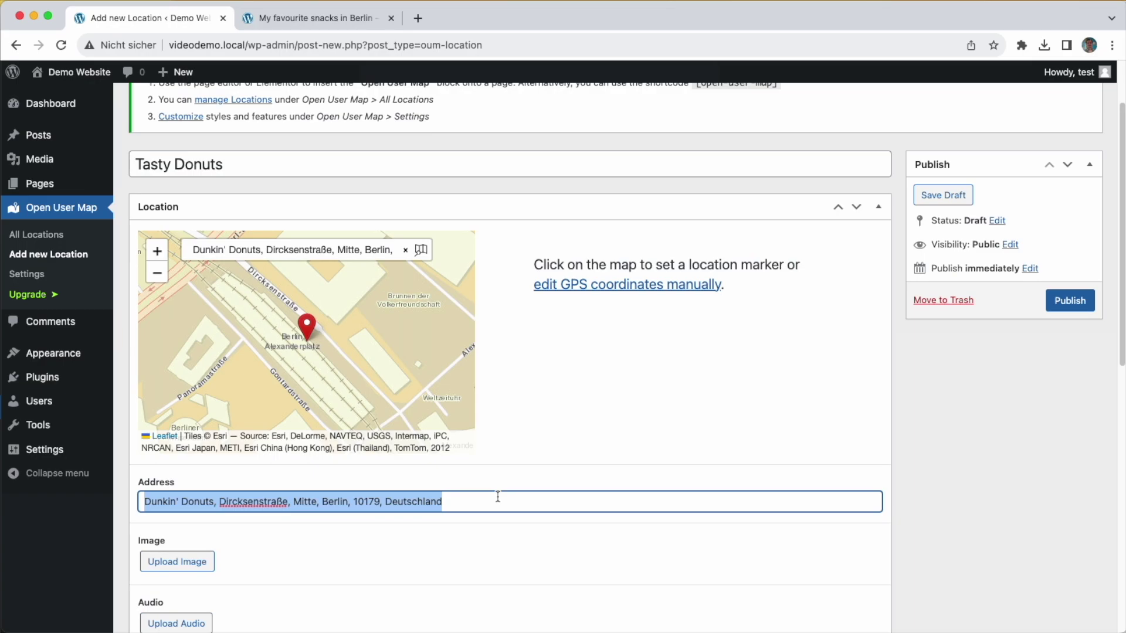
pyautogui.write('Berlin, Mitte')
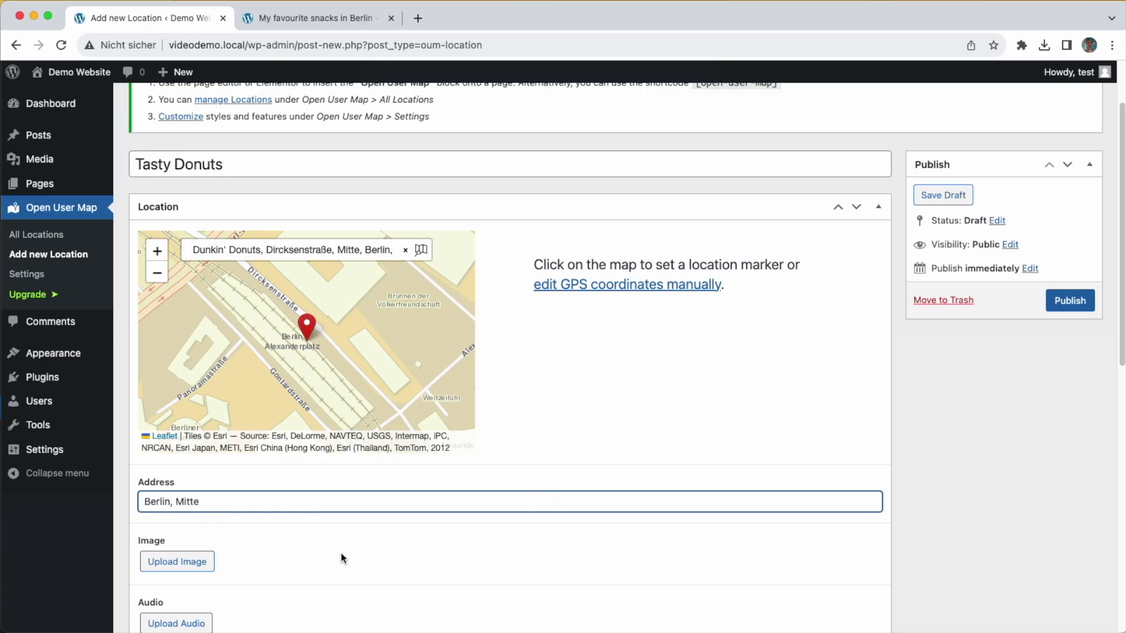
pyautogui.scroll(-3, 341, 557)
# Upload the donuts photo and attach it as the location's image
pyautogui.click(172, 438)
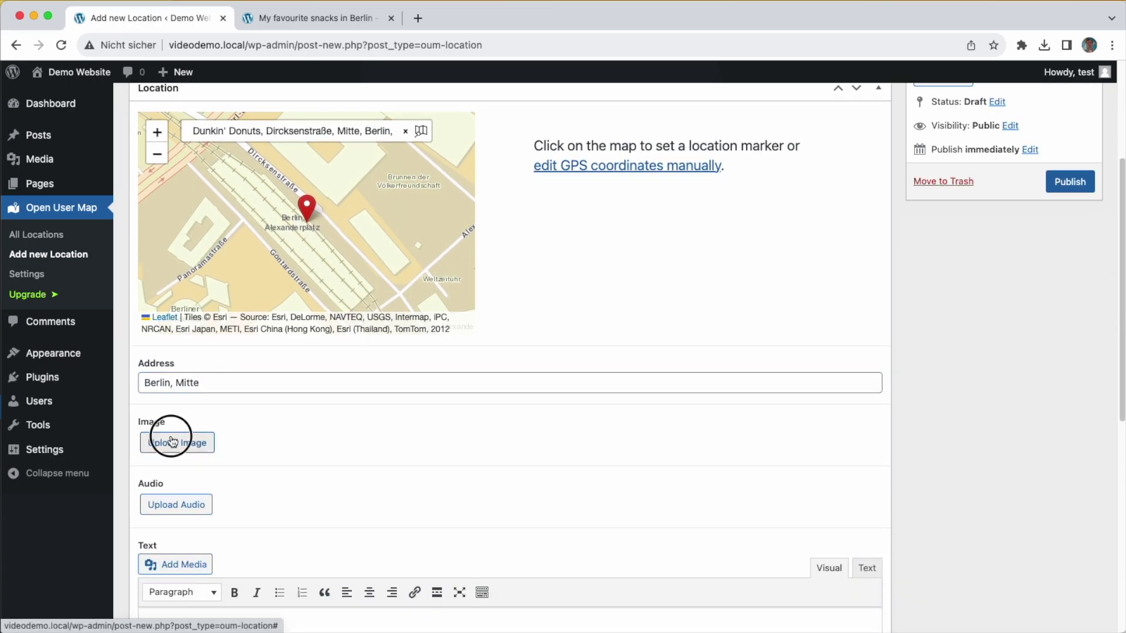
pyautogui.click(46, 126)
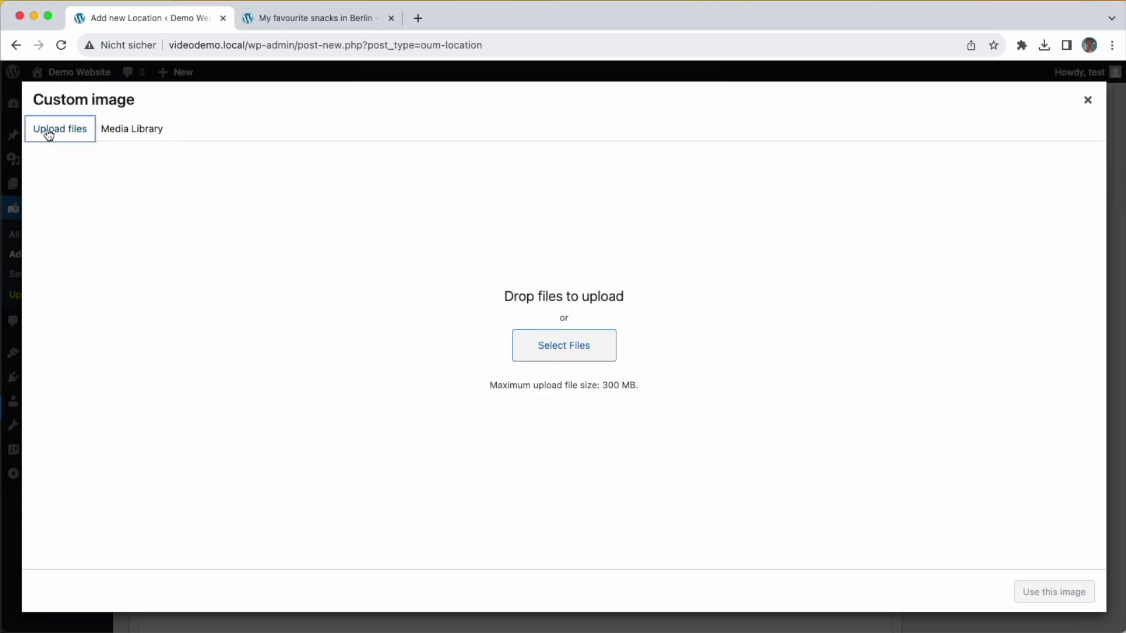
pyautogui.click(556, 347)
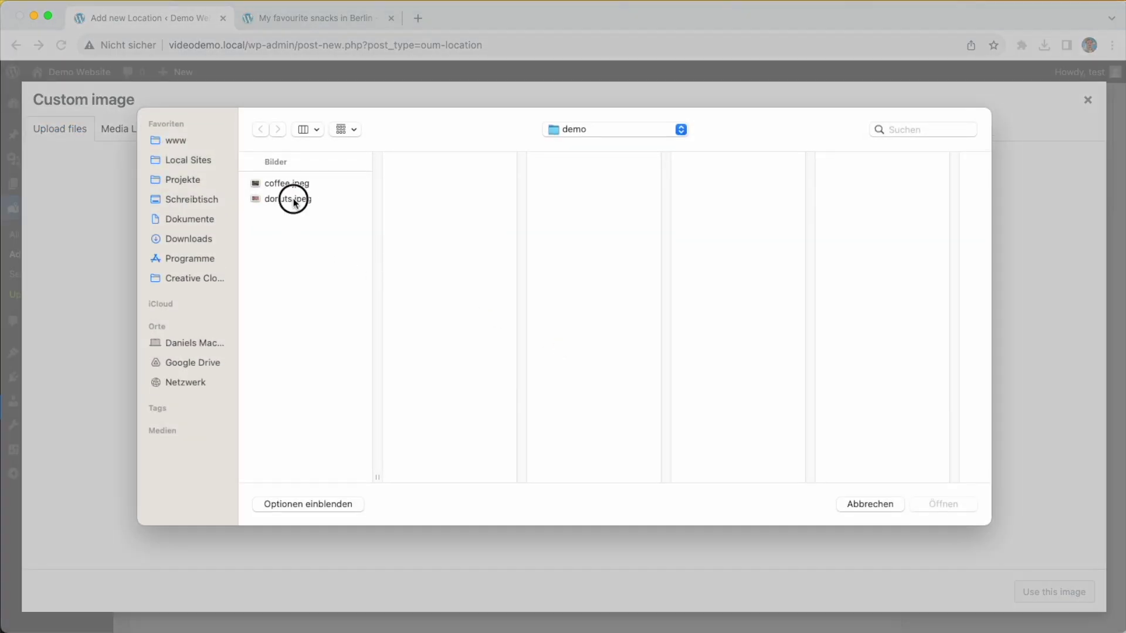
pyautogui.doubleClick(293, 203)
pyautogui.click(1032, 592)
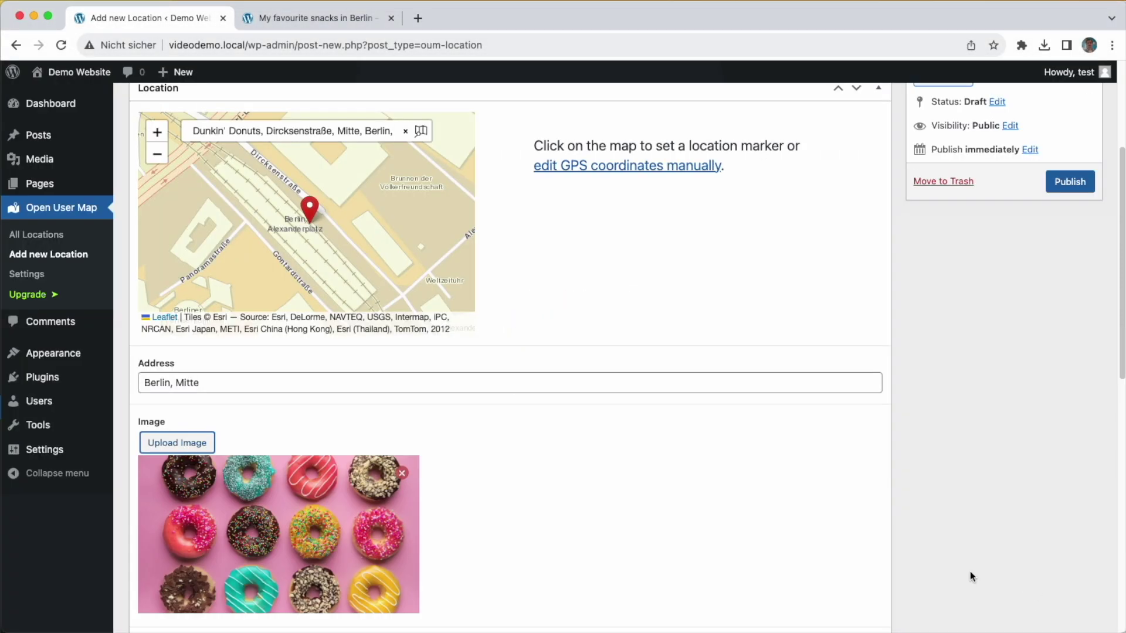
# Write the description 'yum, yumm, that`s so tasty'
pyautogui.scroll(-5, 504, 507)
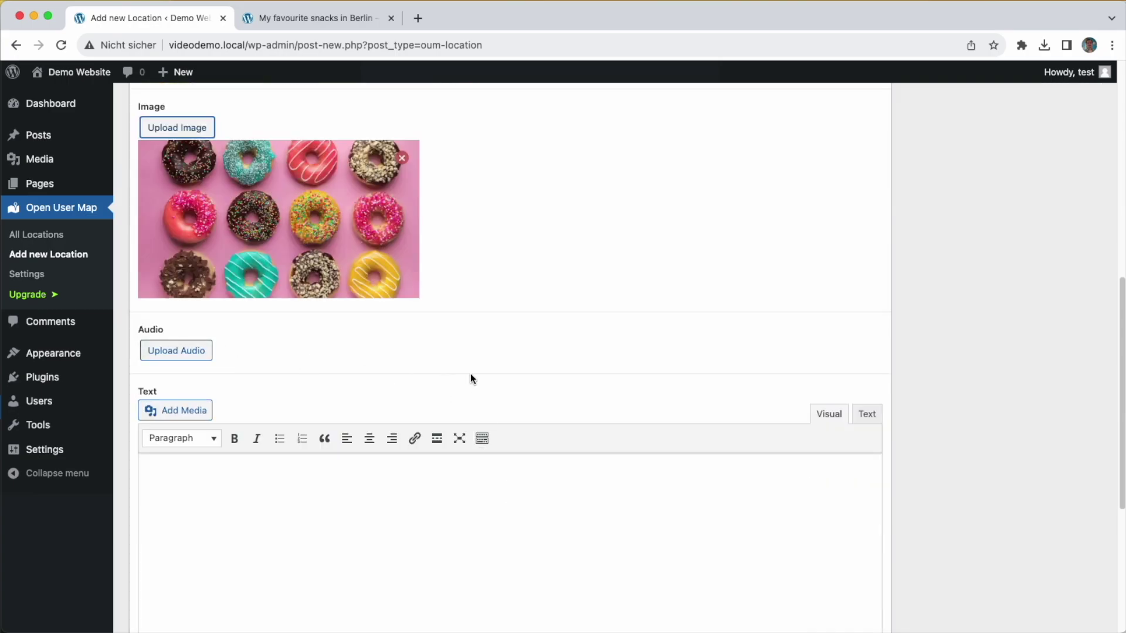
pyautogui.click(228, 465)
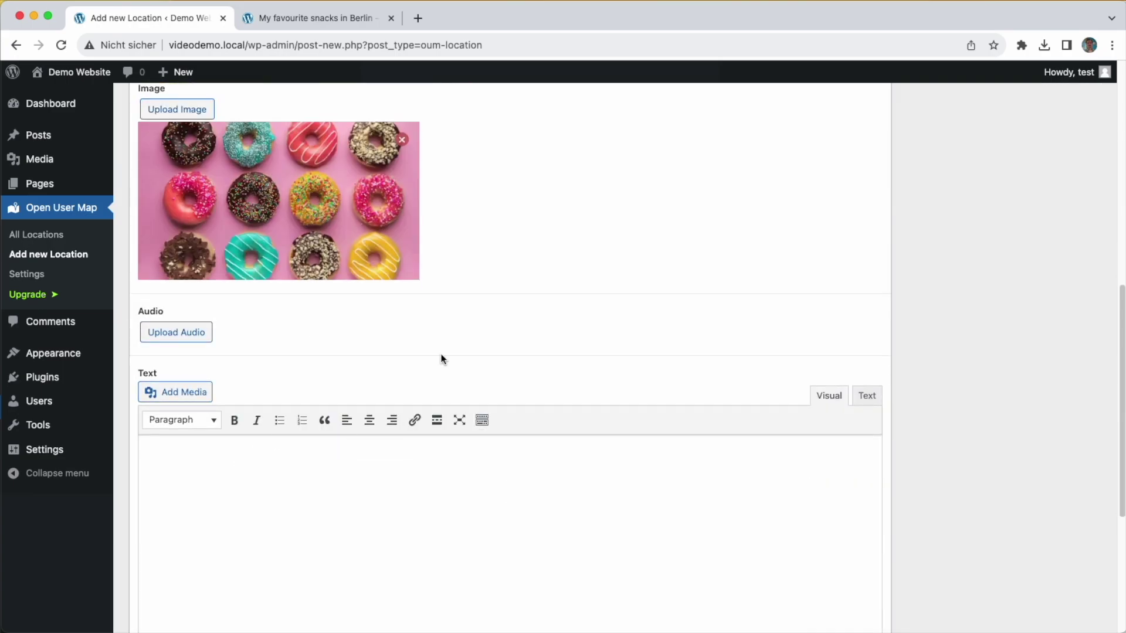
pyautogui.scroll(-3, 491, 439)
pyautogui.write('yum, yumm')
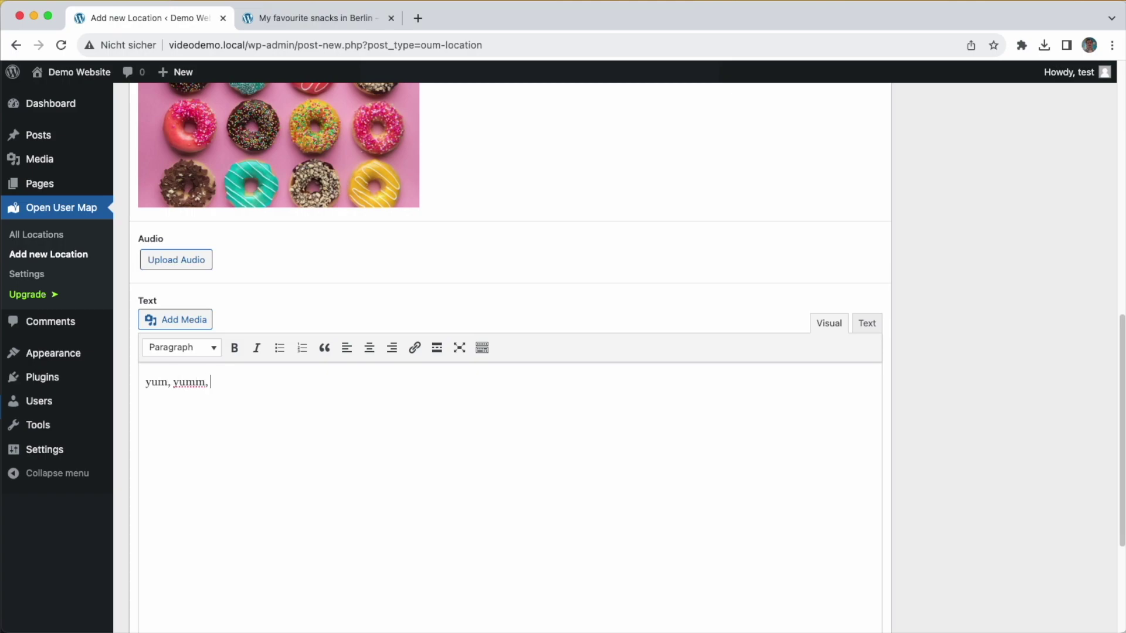
pyautogui.write(', tht')
pyautogui.press('BackSpace')
pyautogui.write('at`s so tasty!')
pyautogui.scroll(-3, 971, 332)
pyautogui.scroll(15, 971, 331)
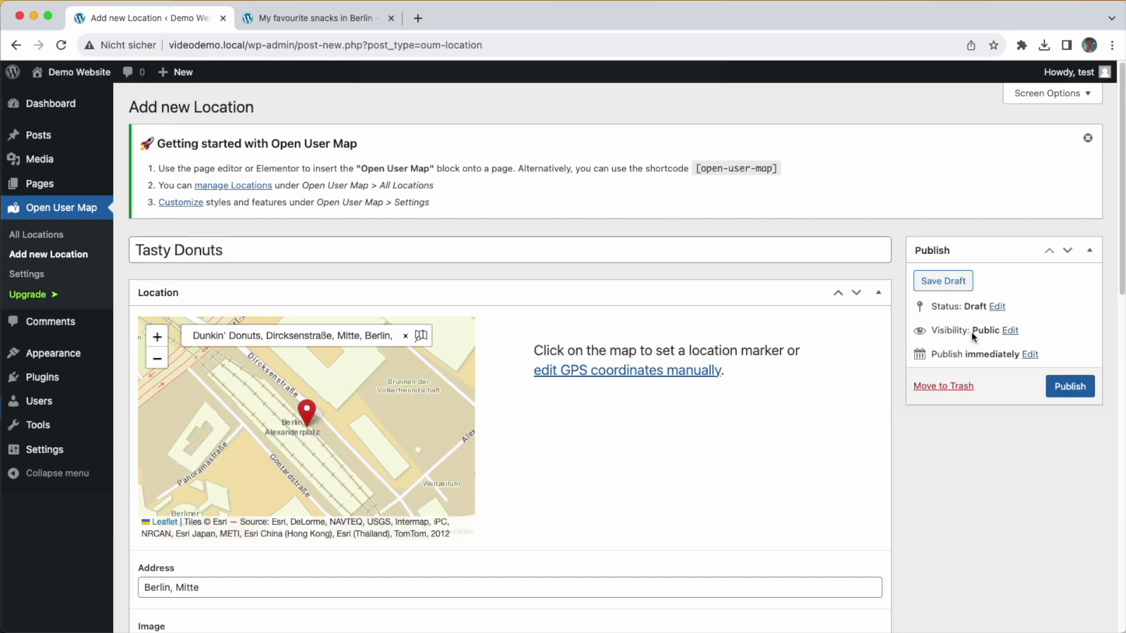
# Publish Tasty Donuts, then begin another location from the Locations list
pyautogui.click(1070, 388)
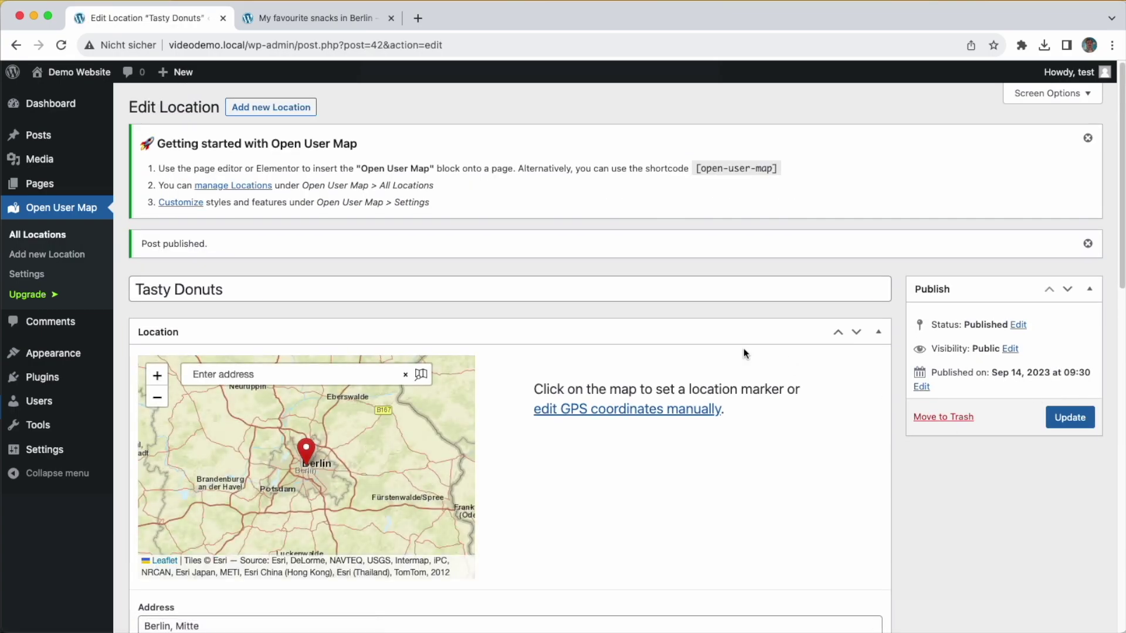
pyautogui.click(42, 241)
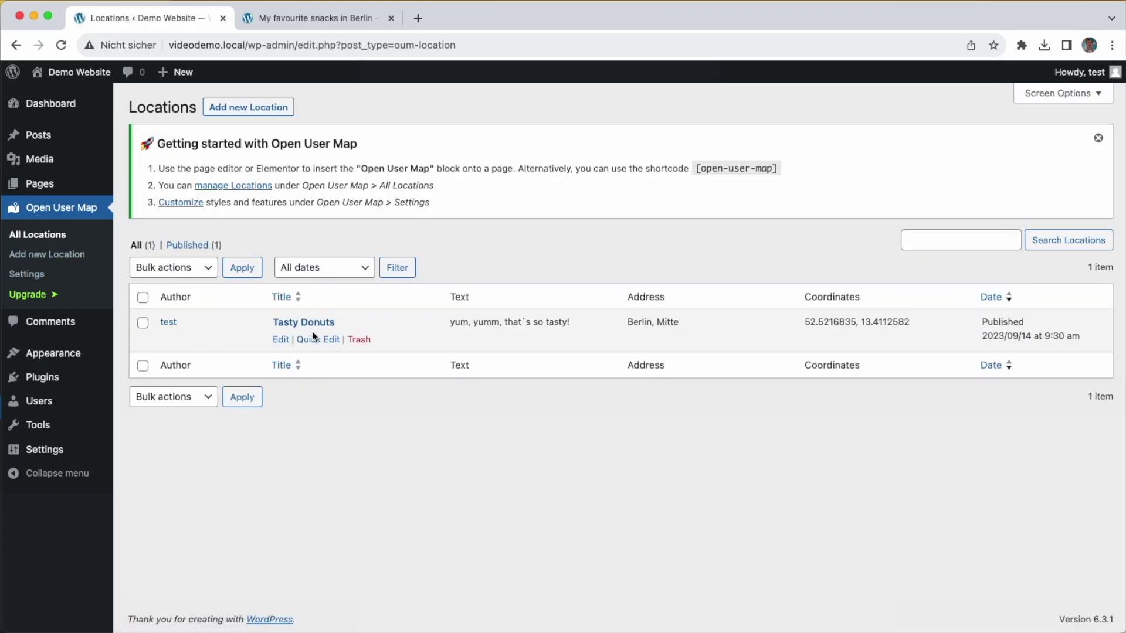
pyautogui.click(240, 111)
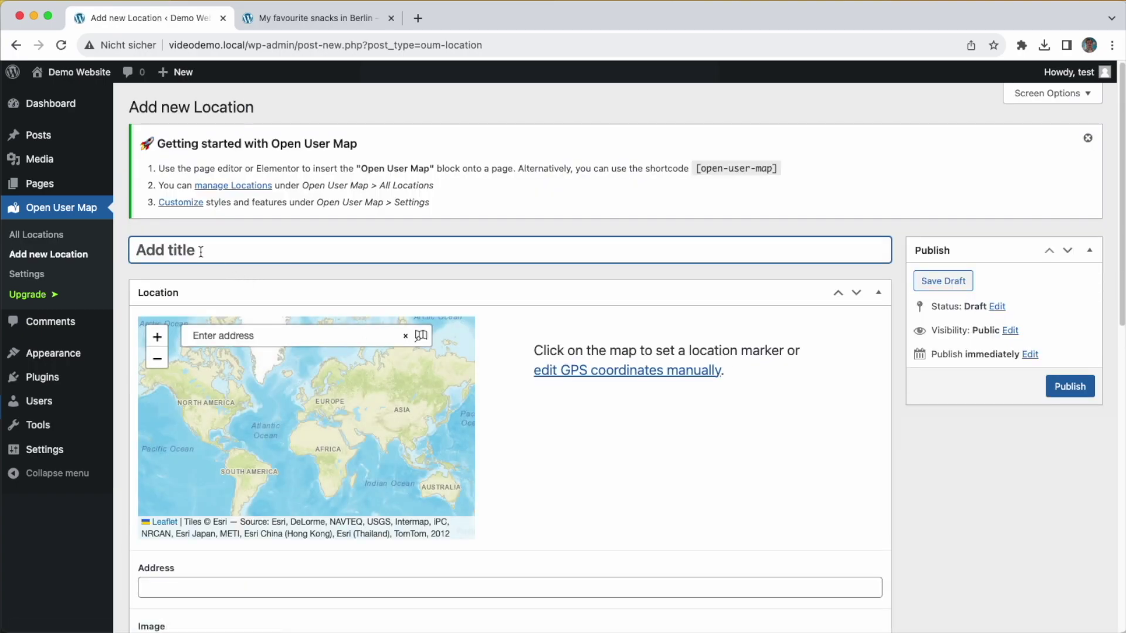
# Title the location 'Good Coffee!' and pin it at Coffee Fellows on Danziger Straße
pyautogui.write('Coffee')
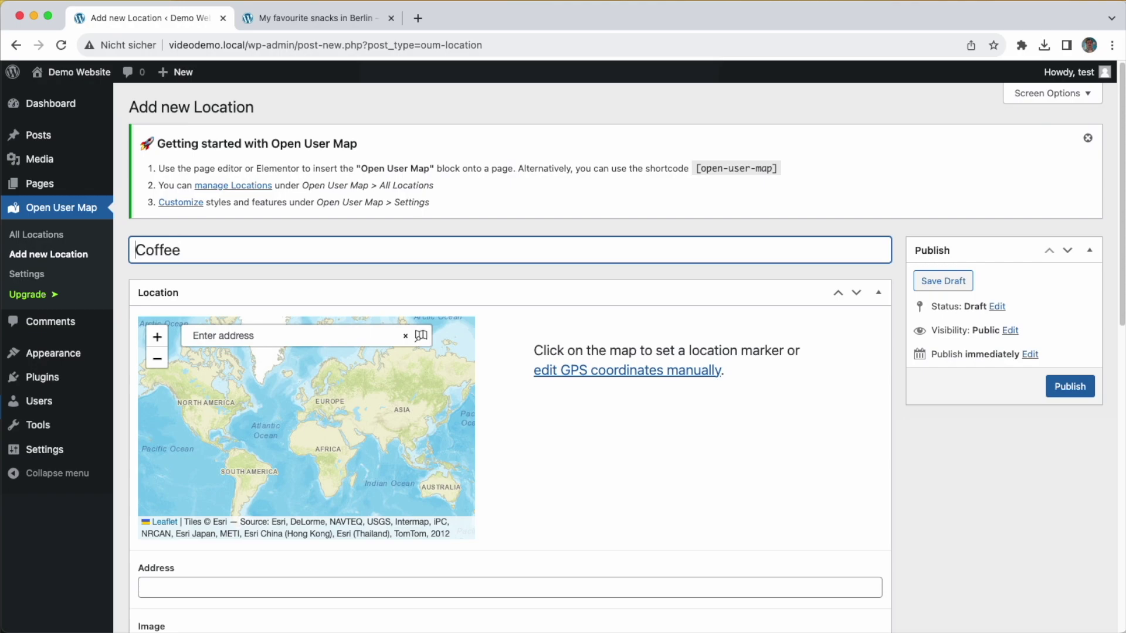
pyautogui.write('Good ')
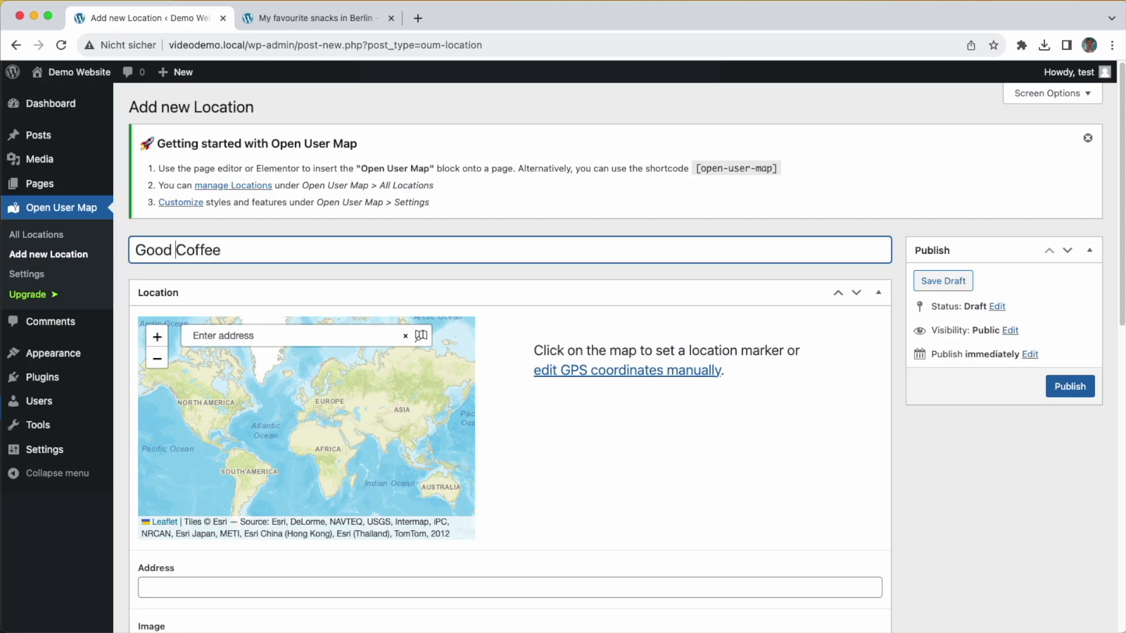
pyautogui.write('!')
pyautogui.click(233, 340)
pyautogui.write('coffee')
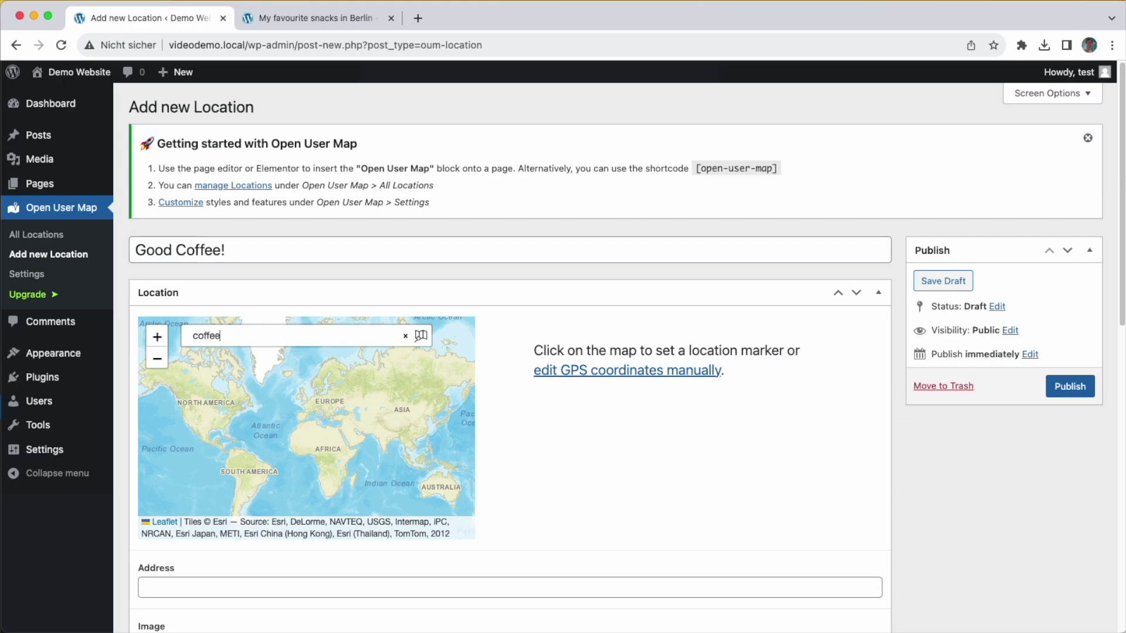
pyautogui.write(' fellows berlin')
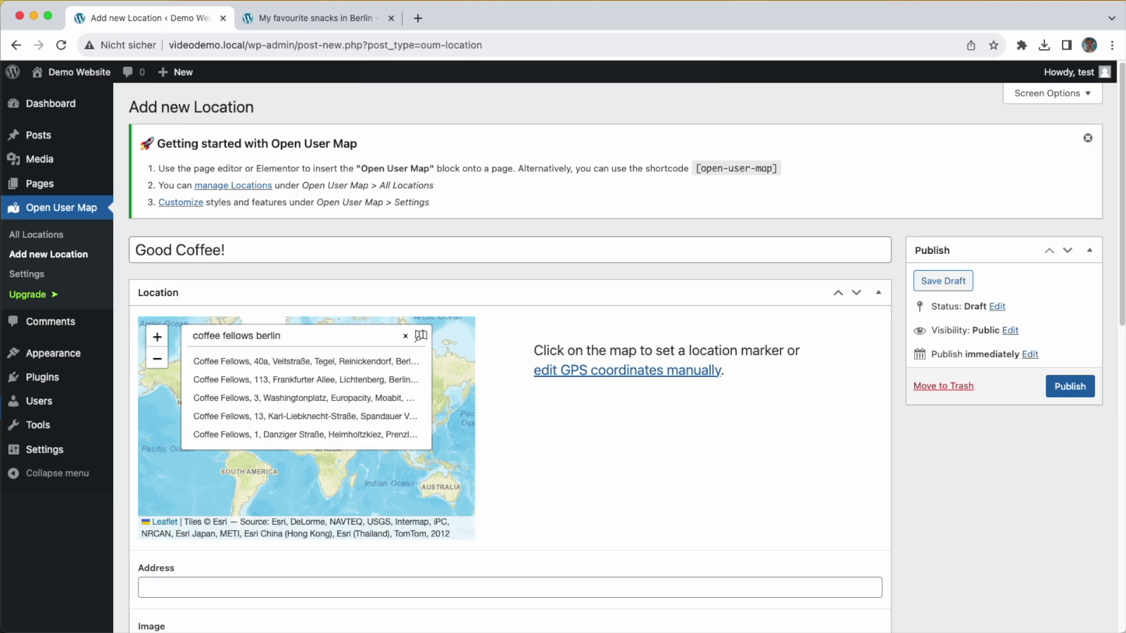
pyautogui.click(269, 435)
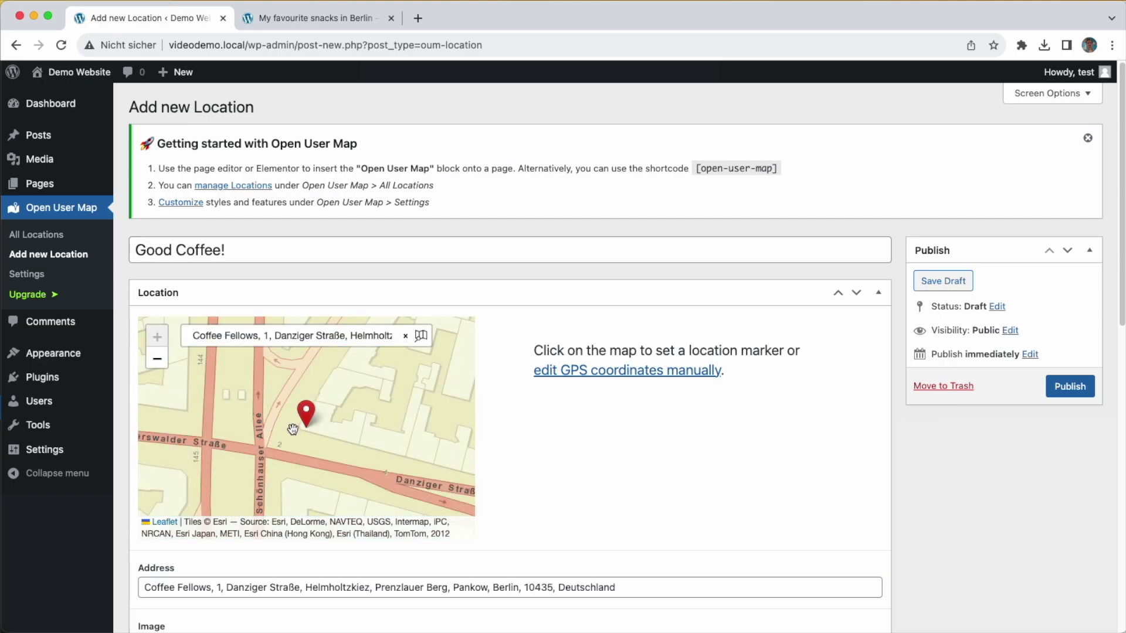
pyautogui.click(367, 430)
pyautogui.click(381, 447)
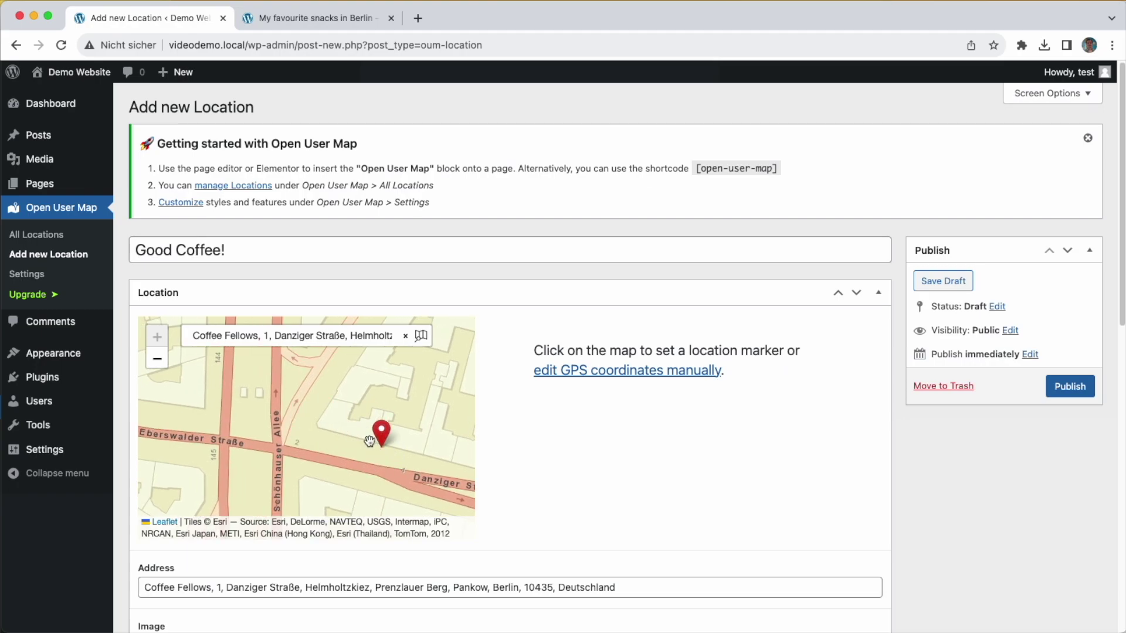
pyautogui.click(368, 438)
pyautogui.moveTo(294, 447)
pyautogui.mouseDown()
pyautogui.moveTo(221, 427)
pyautogui.moveTo(287, 427)
pyautogui.mouseUp()
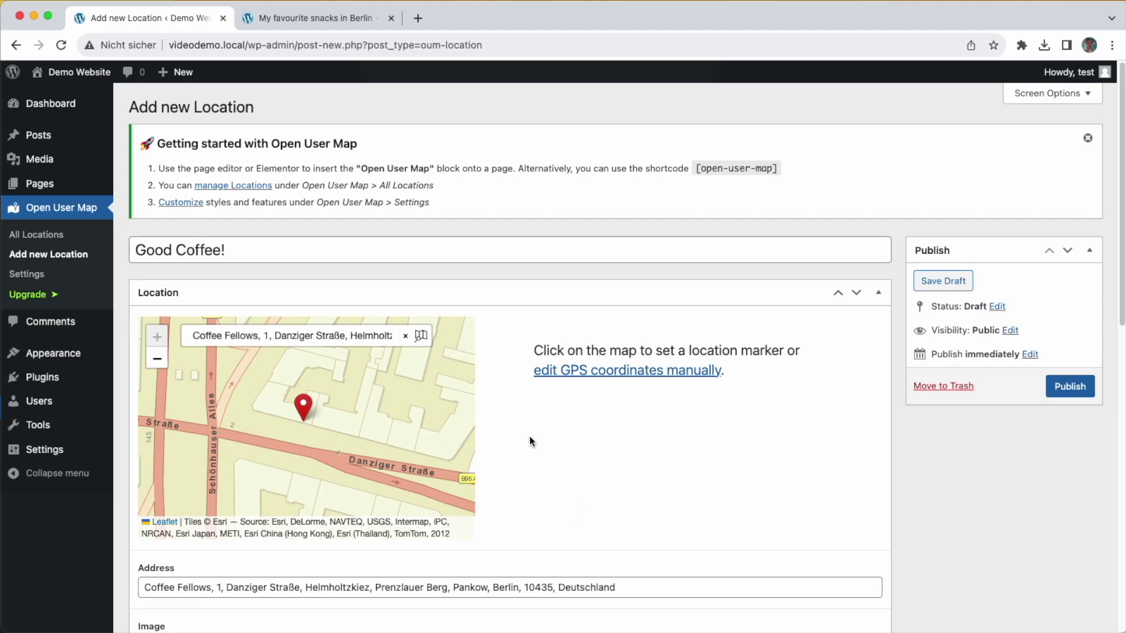
pyautogui.scroll(-3, 530, 441)
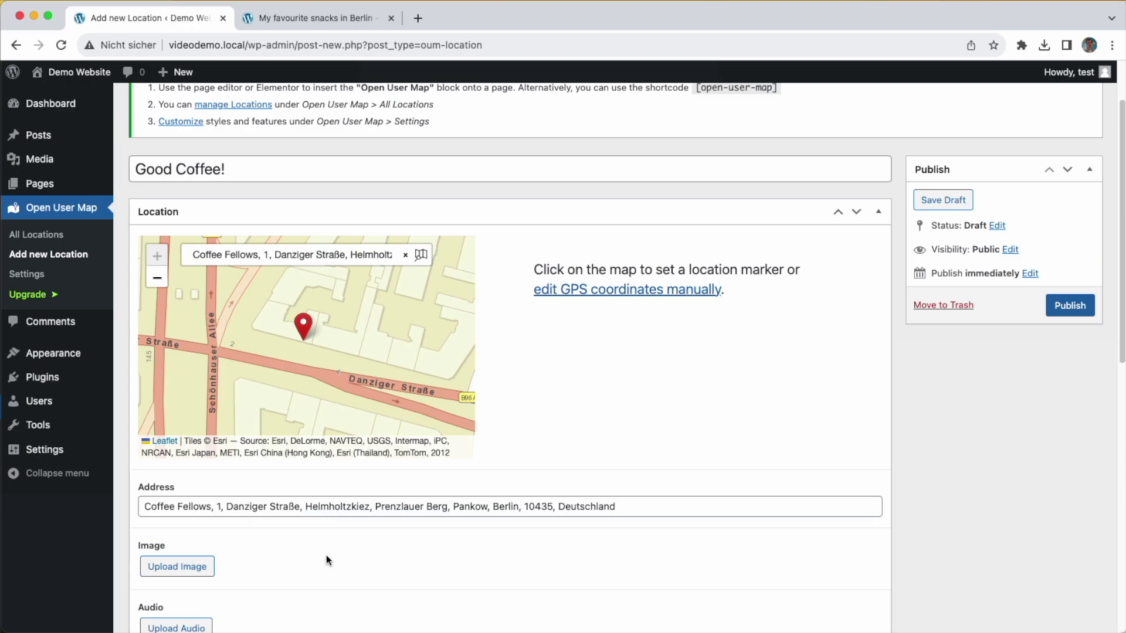
pyautogui.scroll(-1, 326, 554)
# Upload the coffee photo and attach it as the location's image
pyautogui.click(181, 536)
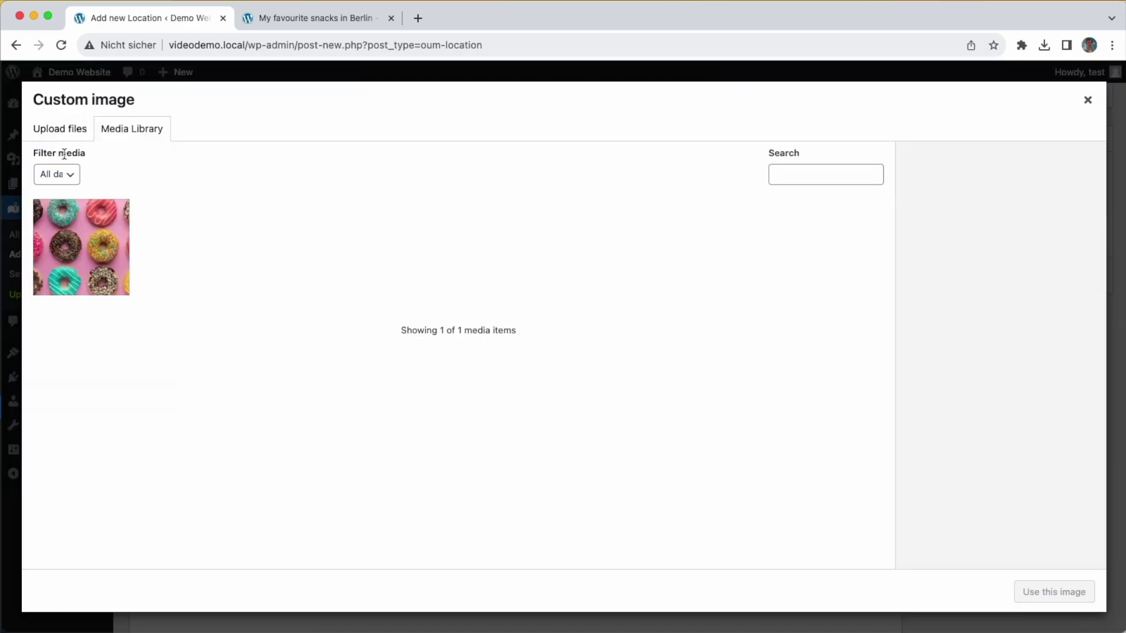
pyautogui.click(64, 133)
pyautogui.click(563, 351)
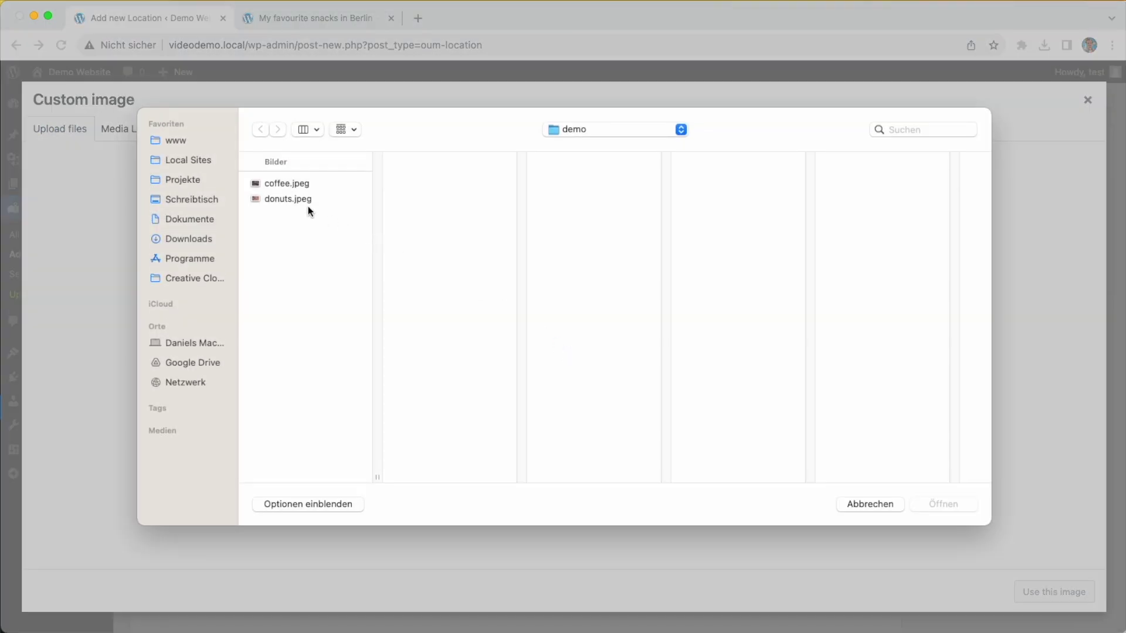
pyautogui.doubleClick(296, 184)
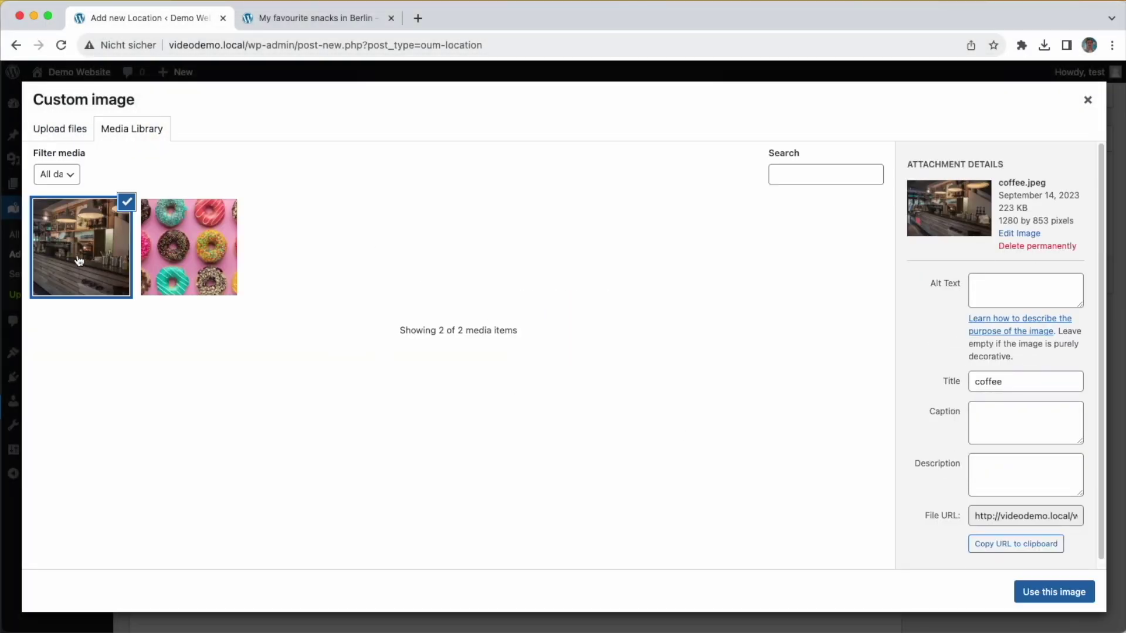
pyautogui.click(1041, 592)
pyautogui.scroll(-3, 587, 573)
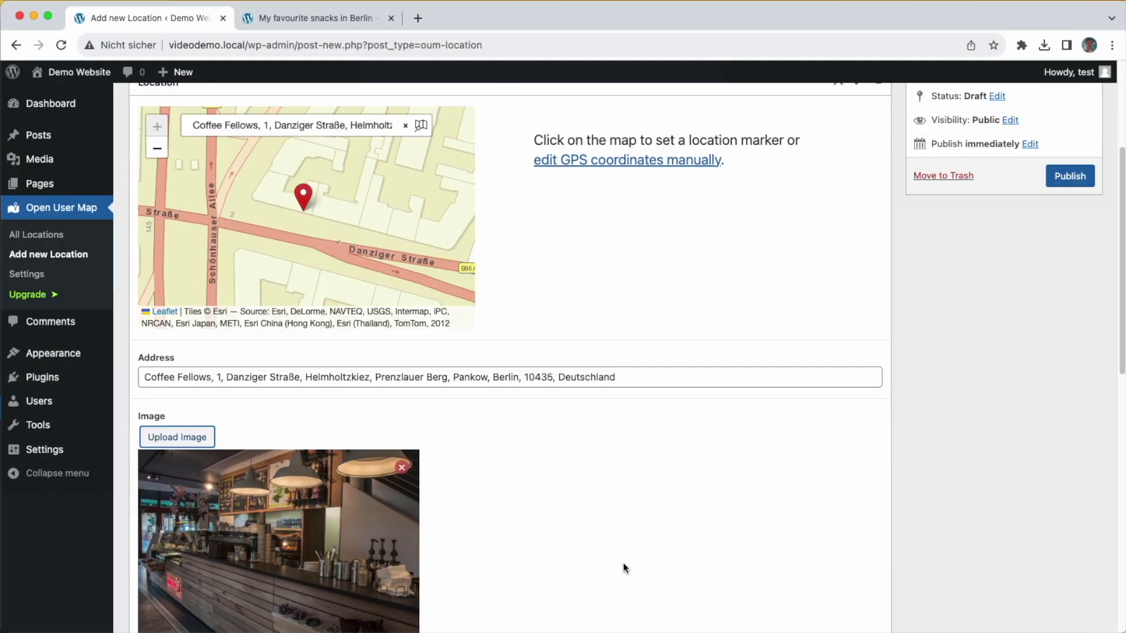
pyautogui.scroll(-6, 623, 565)
# Write the description 'some good coffee!' and publish Good Coffee!
pyautogui.click(197, 479)
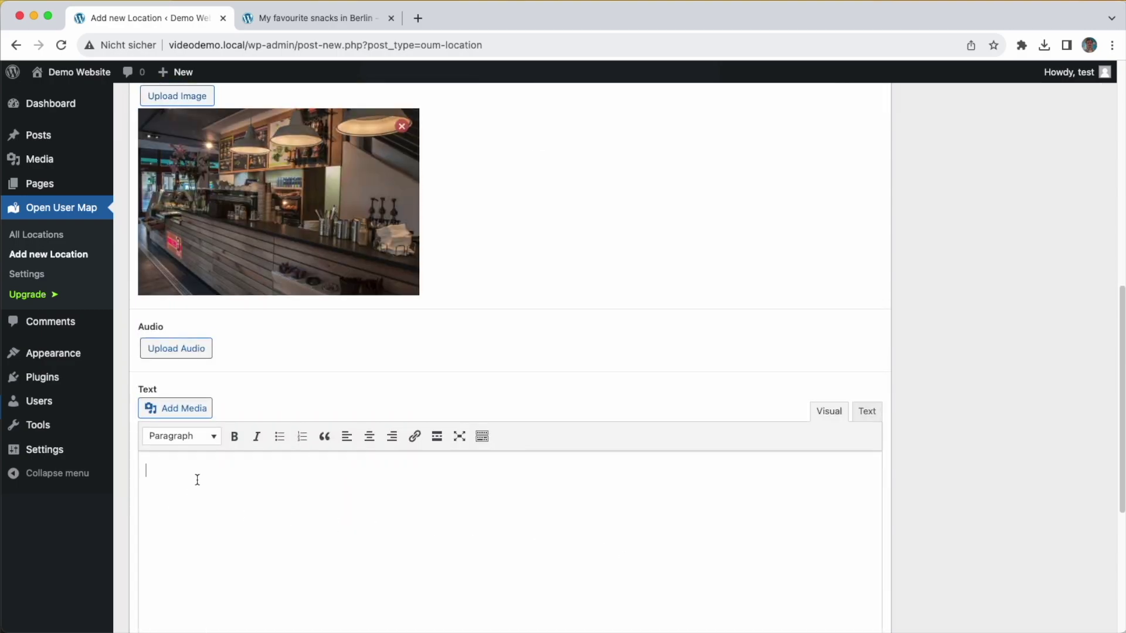
pyautogui.write('some good coffeee!')
pyautogui.scroll(-5, 962, 478)
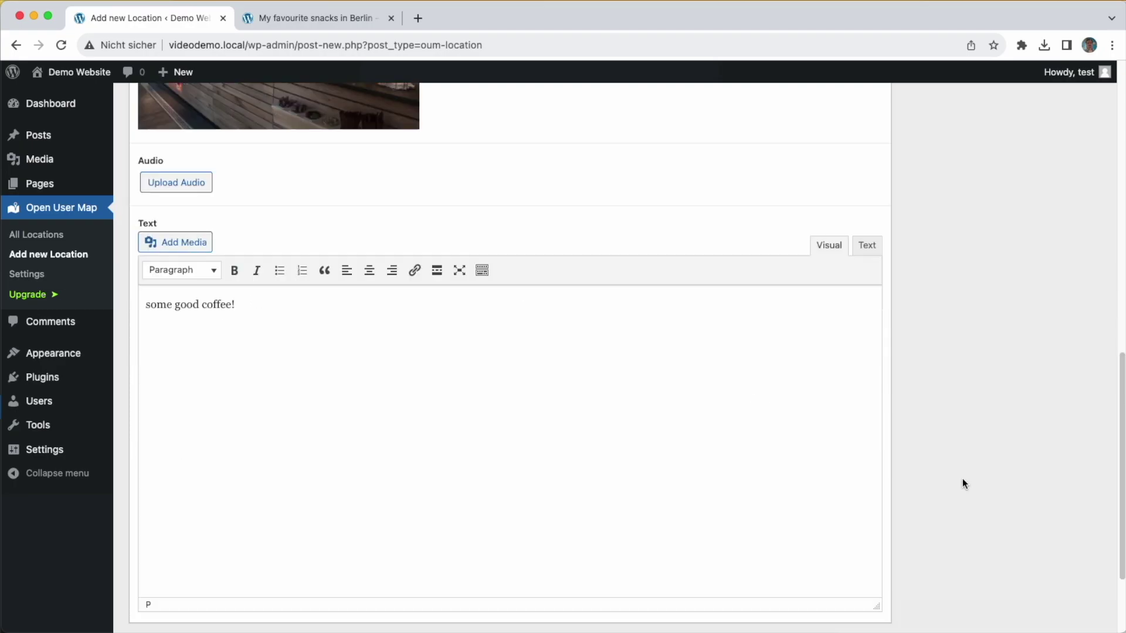
pyautogui.scroll(5, 962, 479)
pyautogui.click(1067, 384)
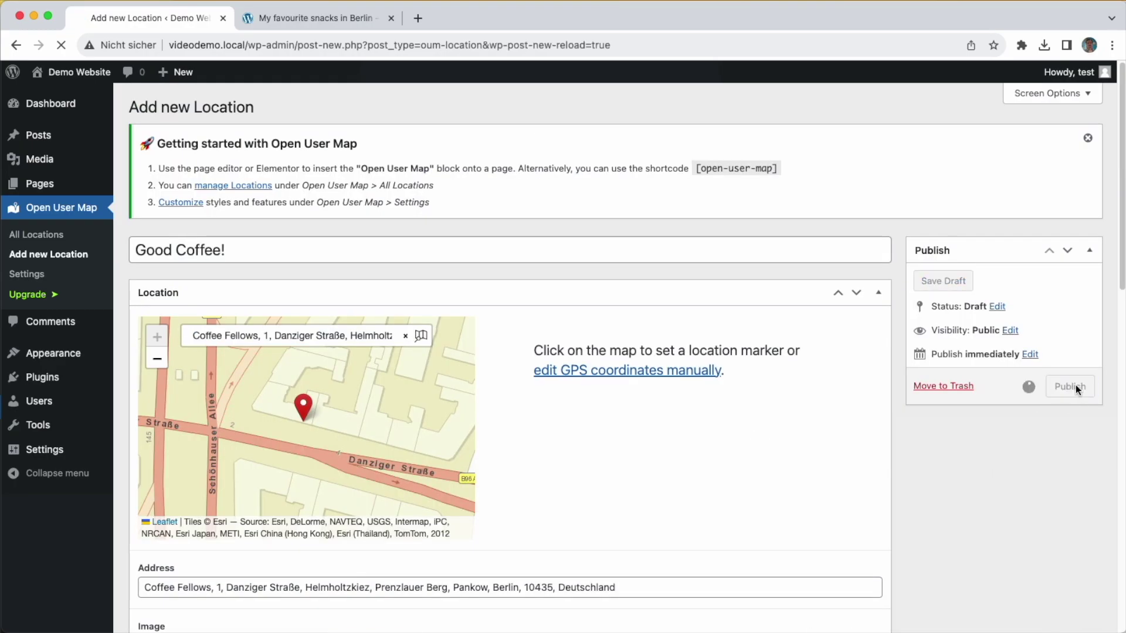
# Check the live snacks page, then open 'My favourite snacks in Berlin' in the page editor
pyautogui.click(52, 236)
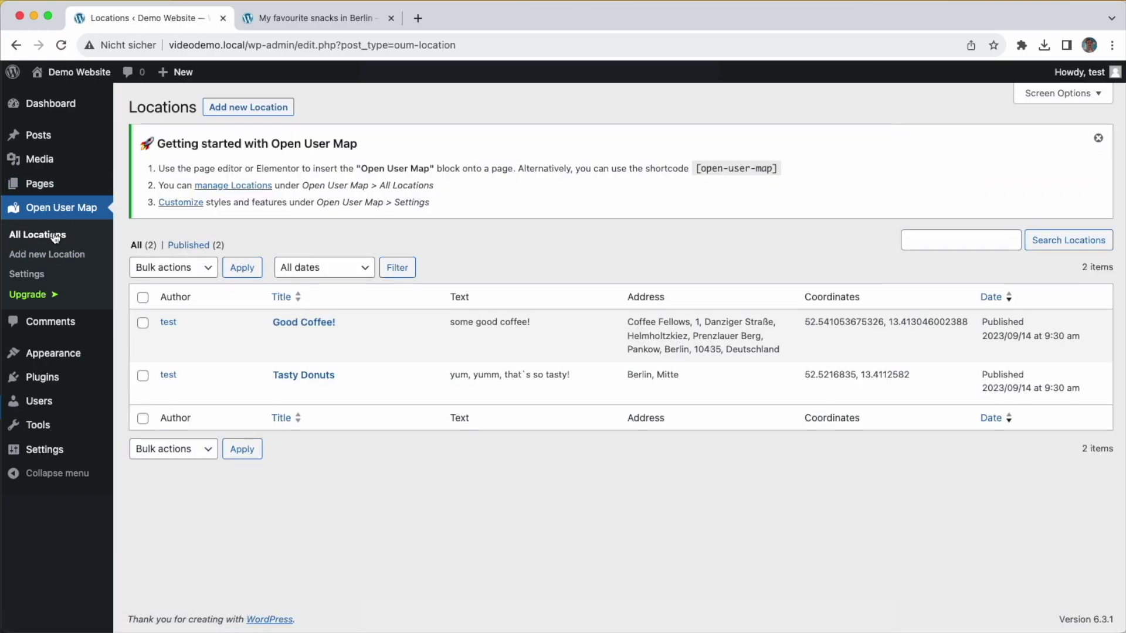
pyautogui.click(270, 22)
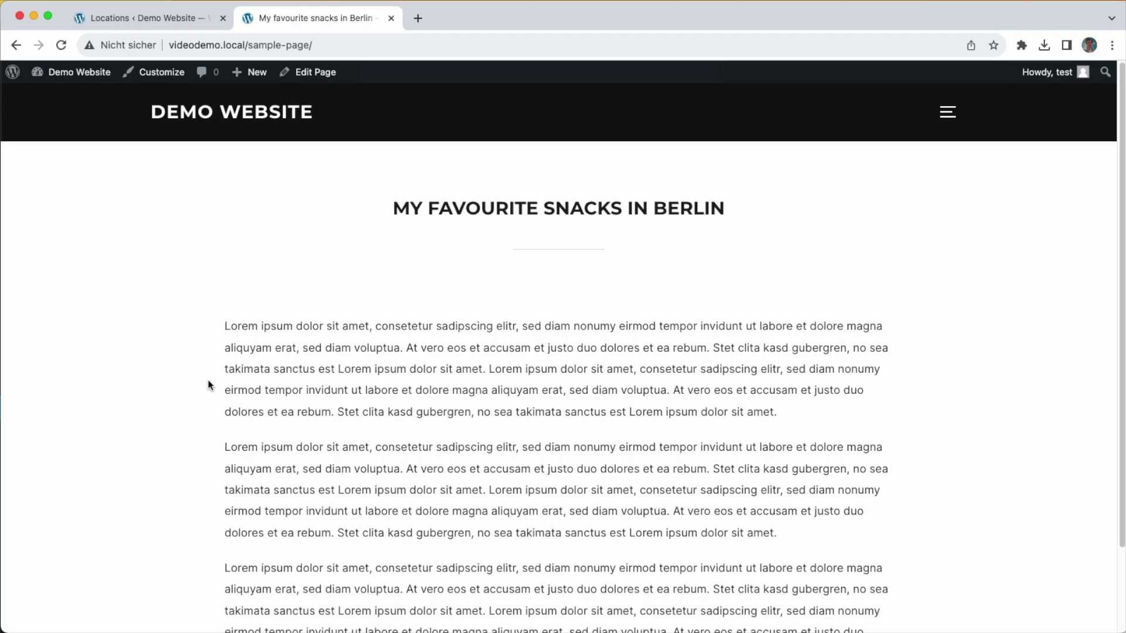
pyautogui.click(130, 19)
pyautogui.moveTo(51, 185)
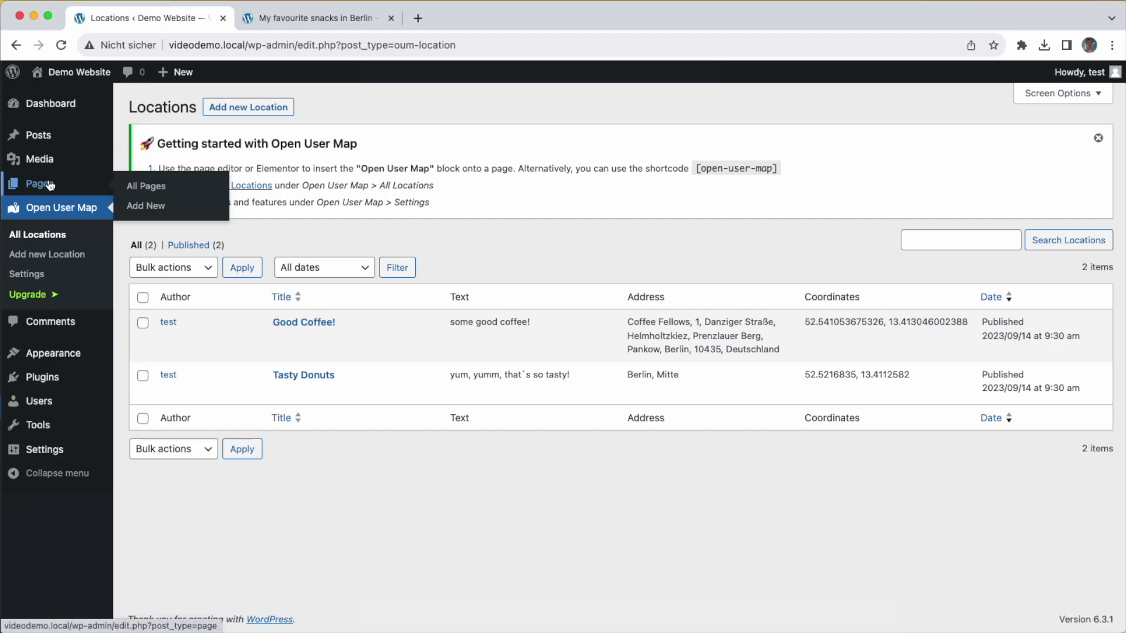
pyautogui.click(141, 186)
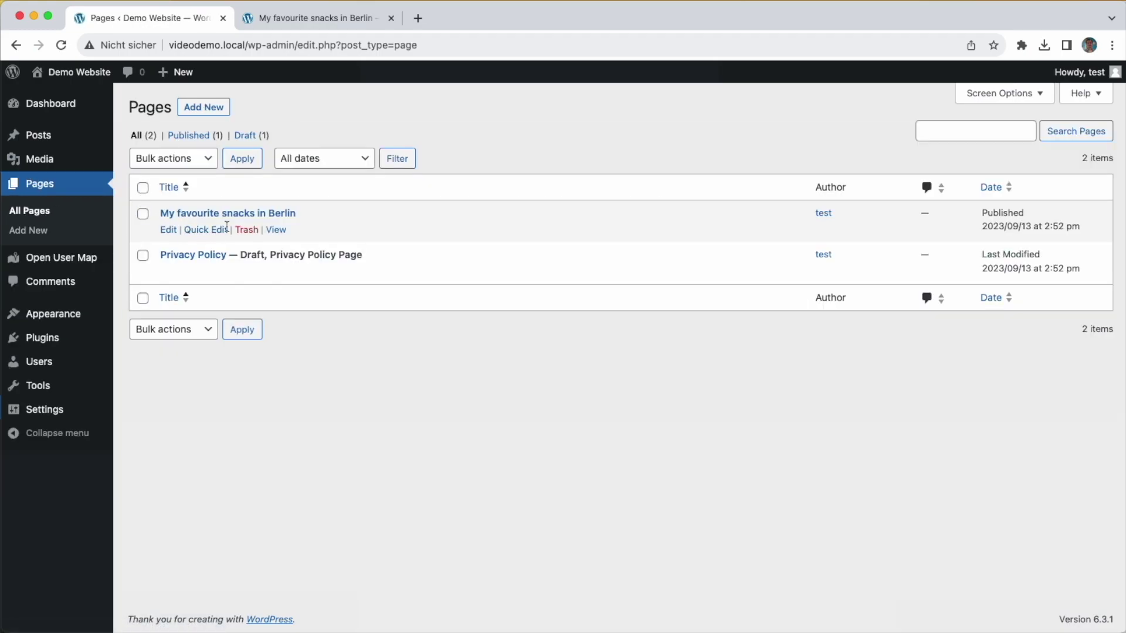
pyautogui.click(167, 233)
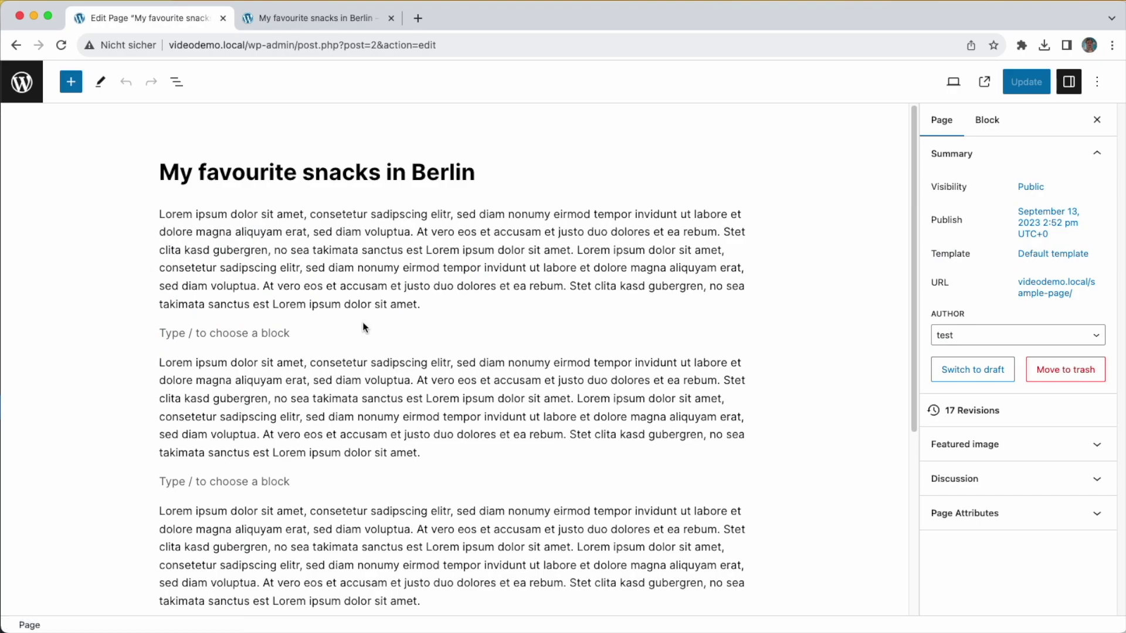
# Insert an Open User Map block on the empty line after the first paragraph
pyautogui.click(208, 335)
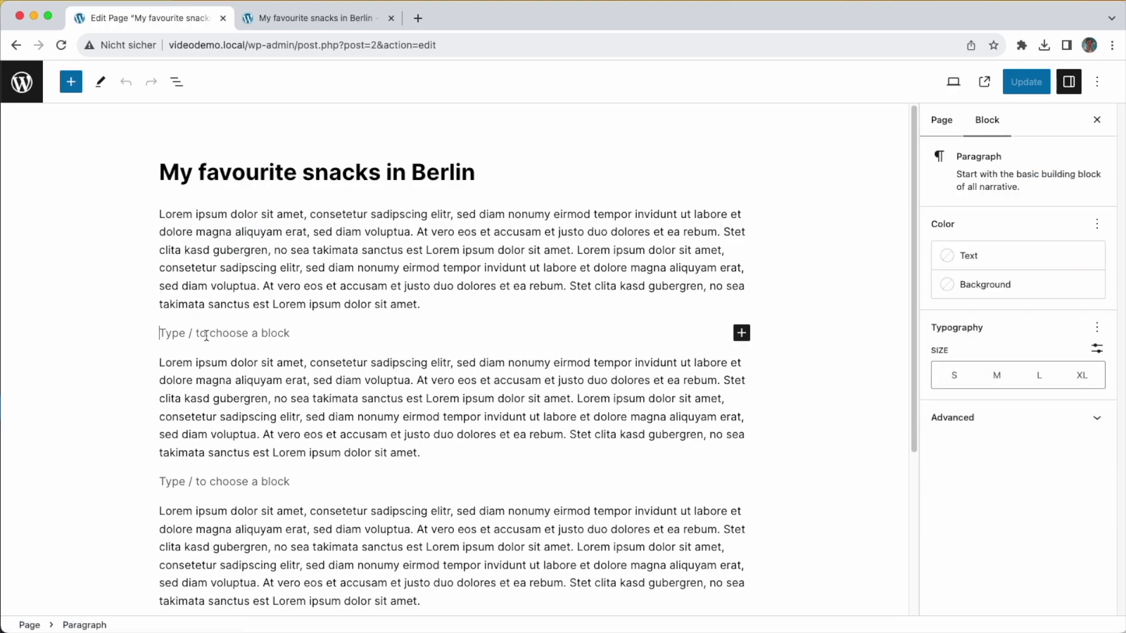
pyautogui.click(741, 333)
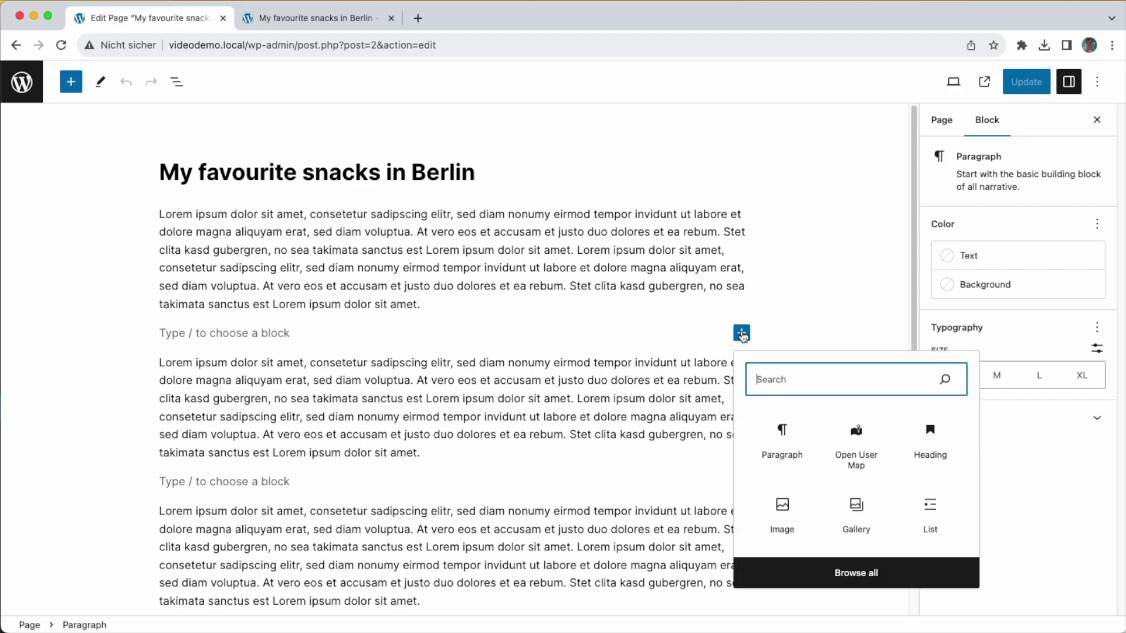
pyautogui.write('map')
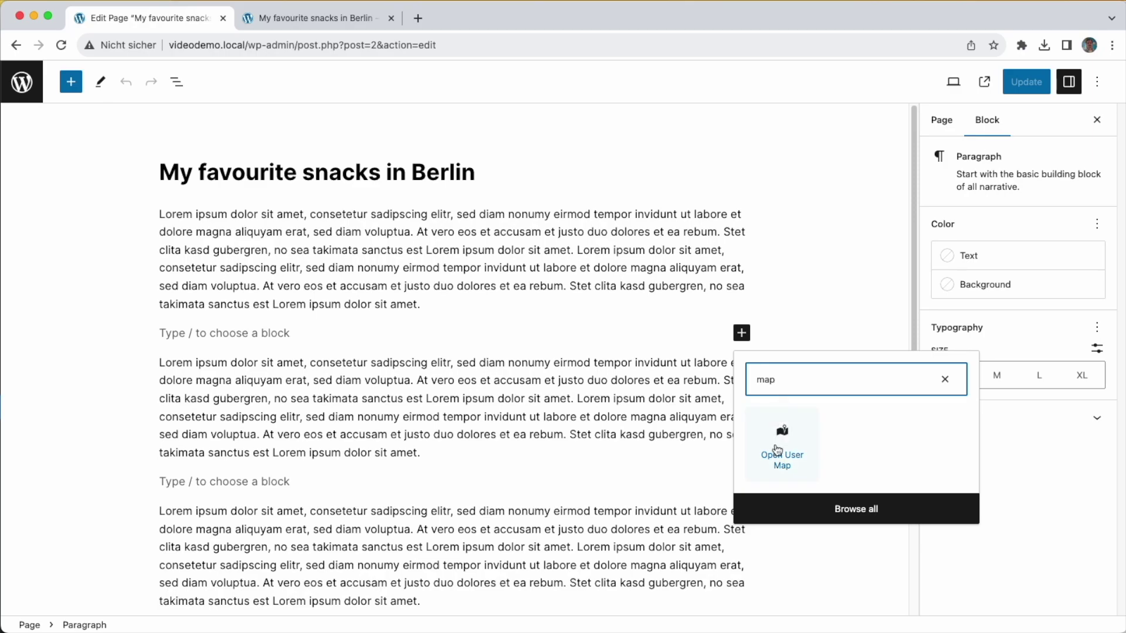
pyautogui.click(776, 450)
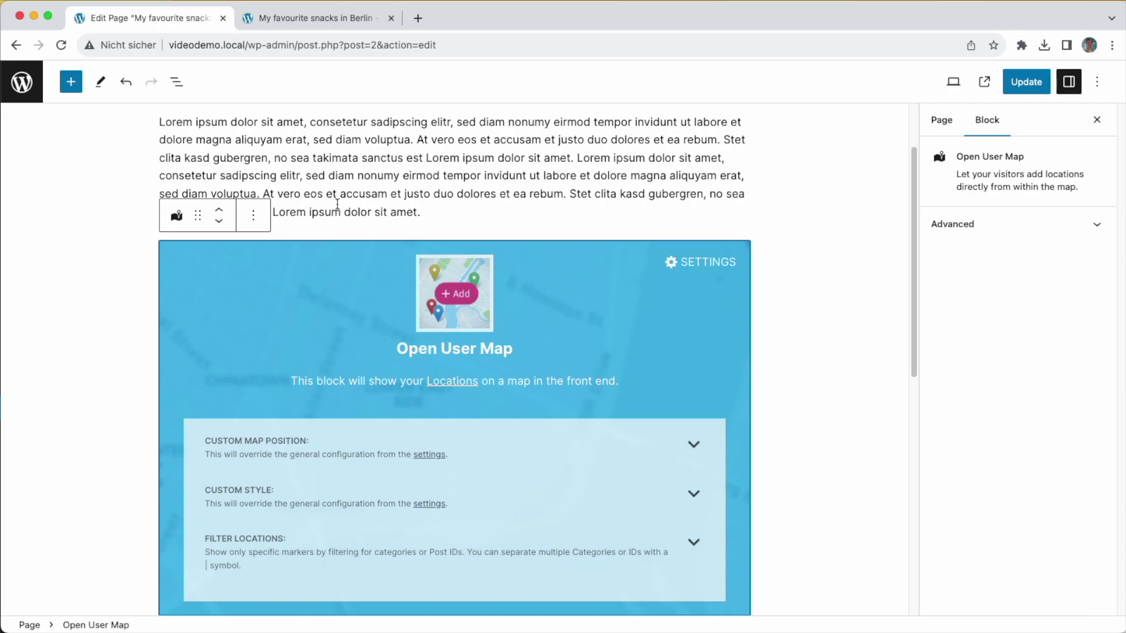
pyautogui.scroll(3, 337, 204)
pyautogui.scroll(-5, 310, 284)
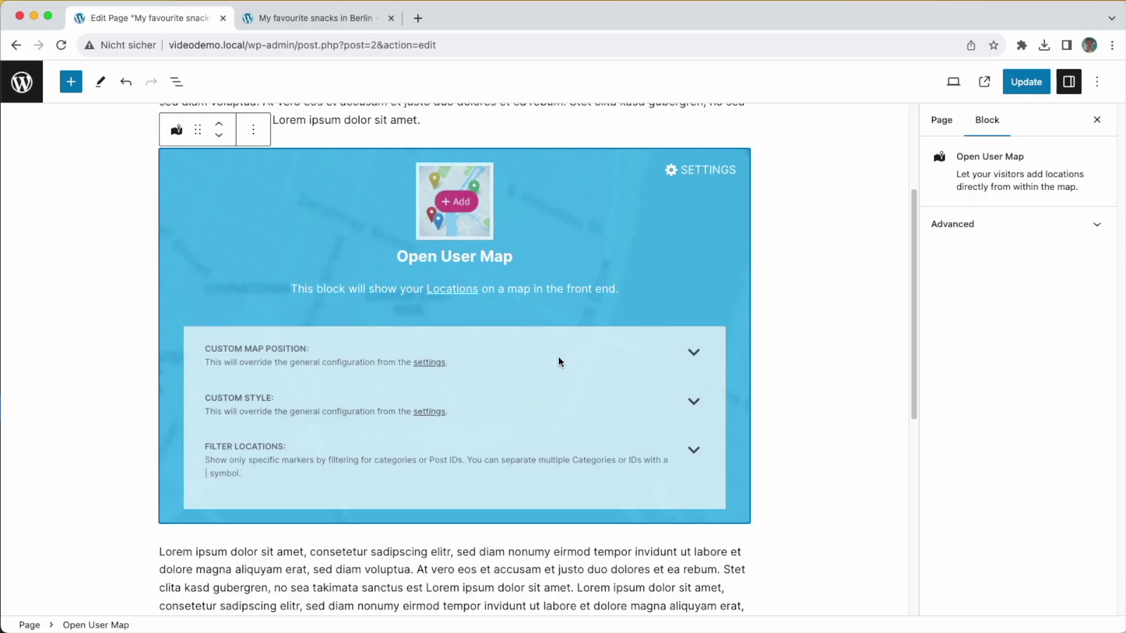
pyautogui.click(693, 352)
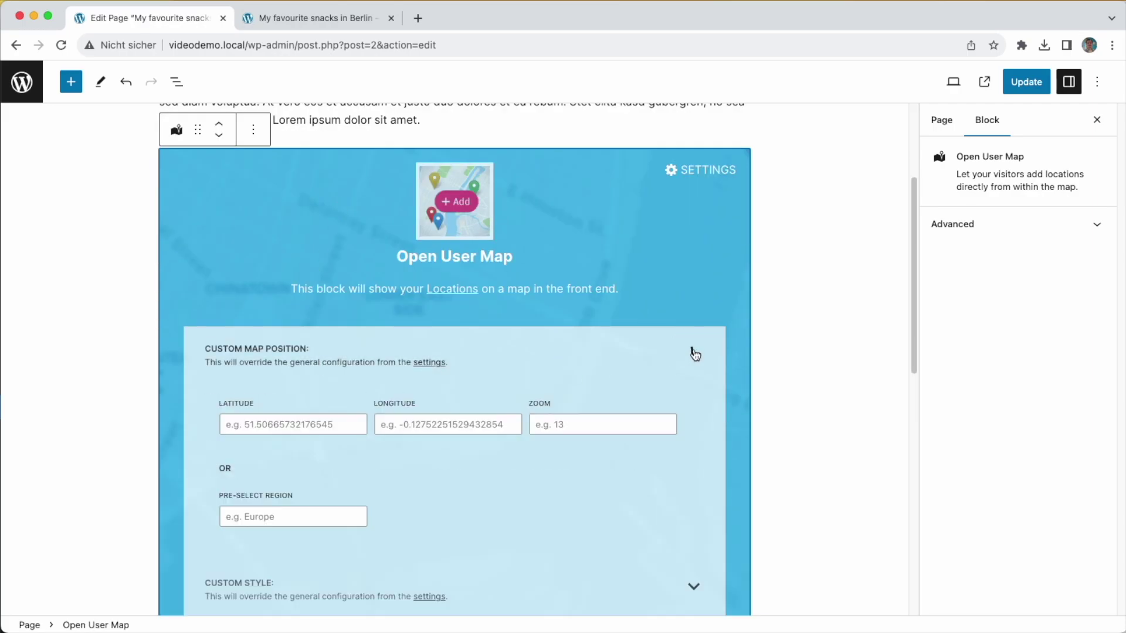
pyautogui.click(694, 353)
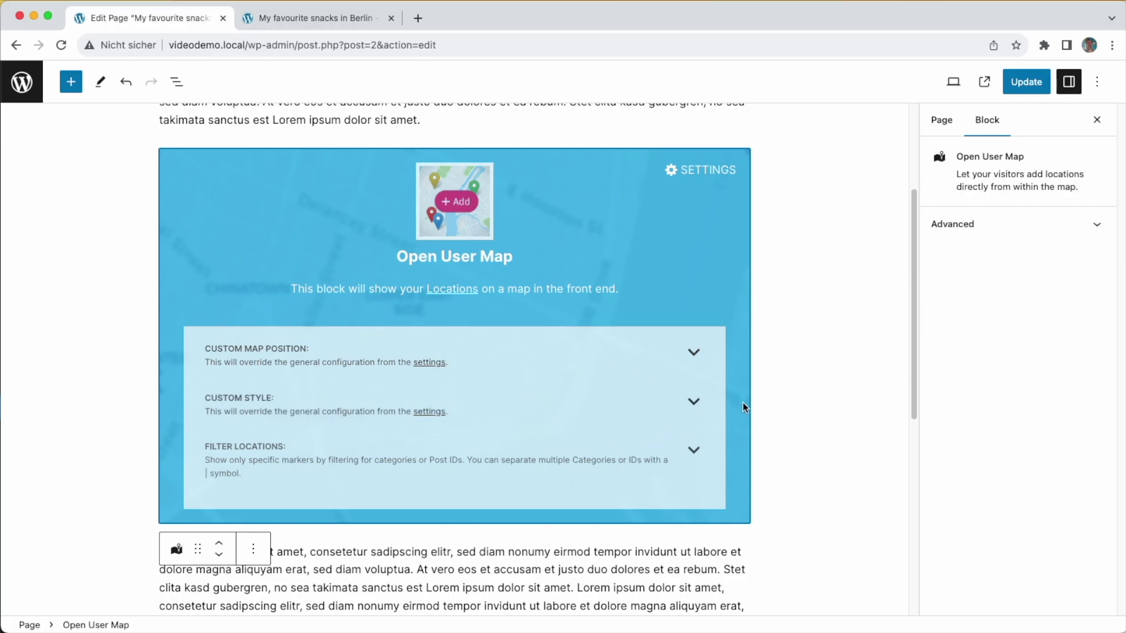
pyautogui.scroll(3, 816, 390)
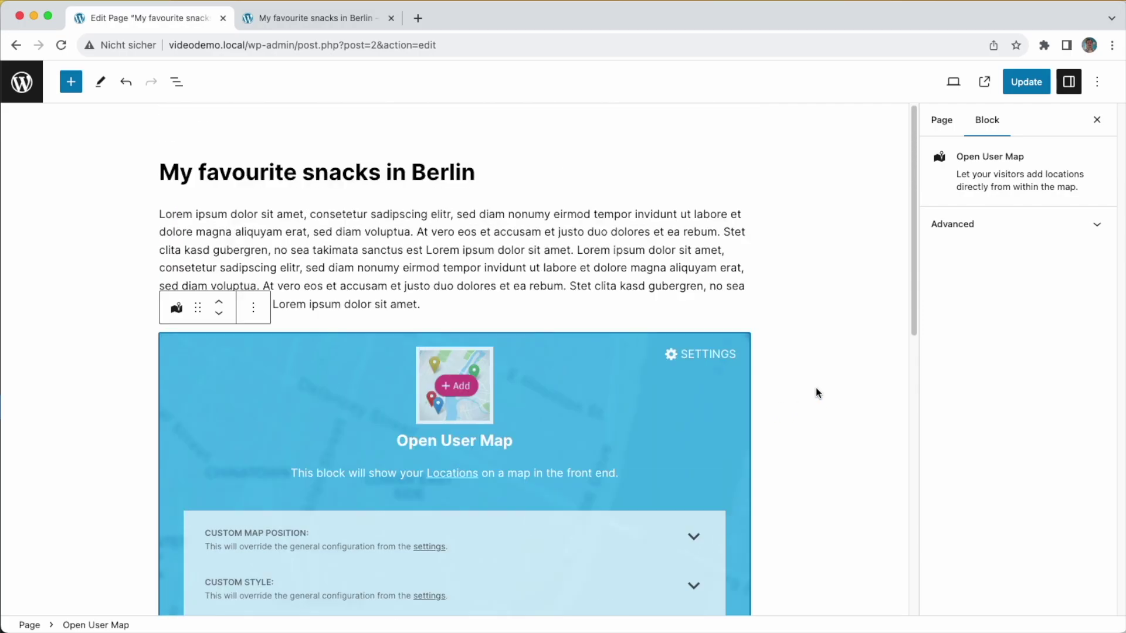
# Update the page and reload its live version to show the map
pyautogui.click(1026, 82)
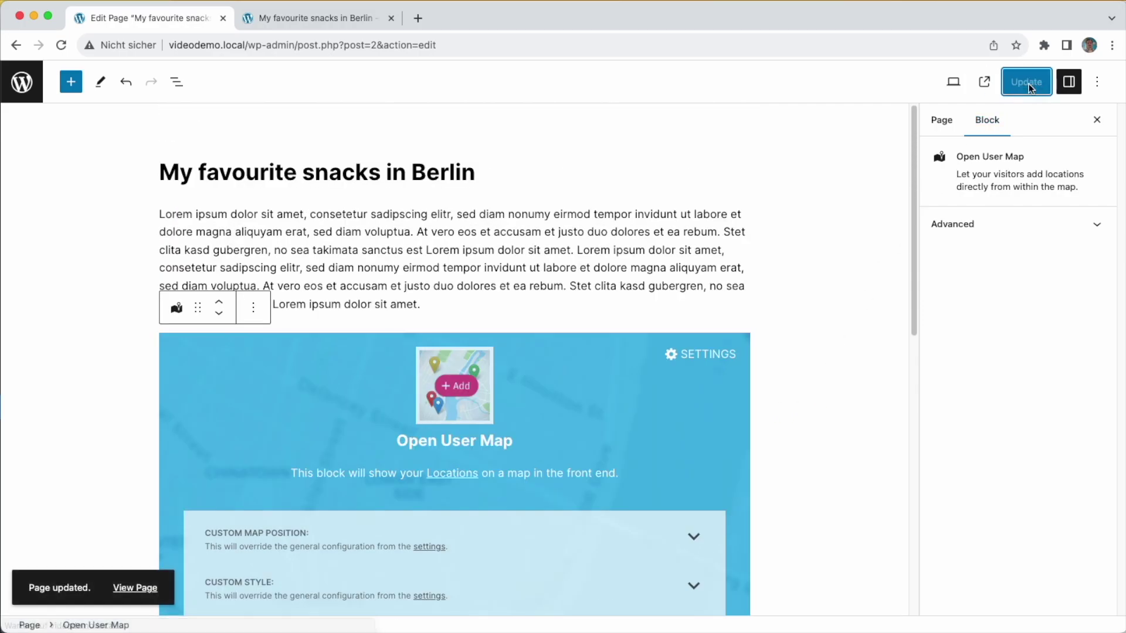
pyautogui.click(299, 19)
pyautogui.press('super+r')
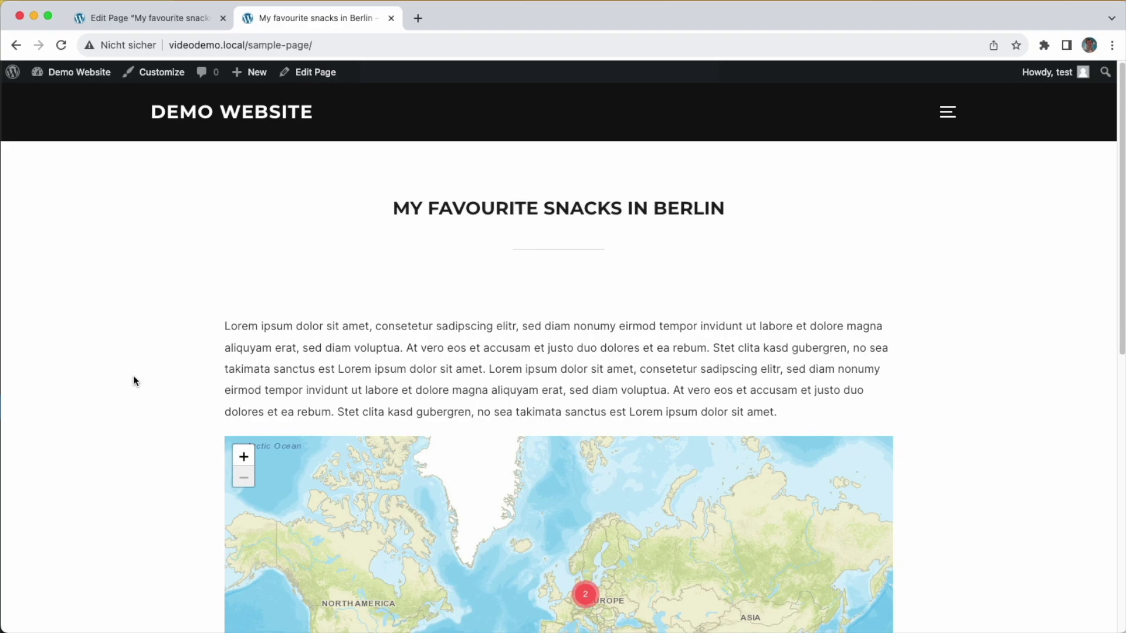
pyautogui.scroll(-5, 133, 377)
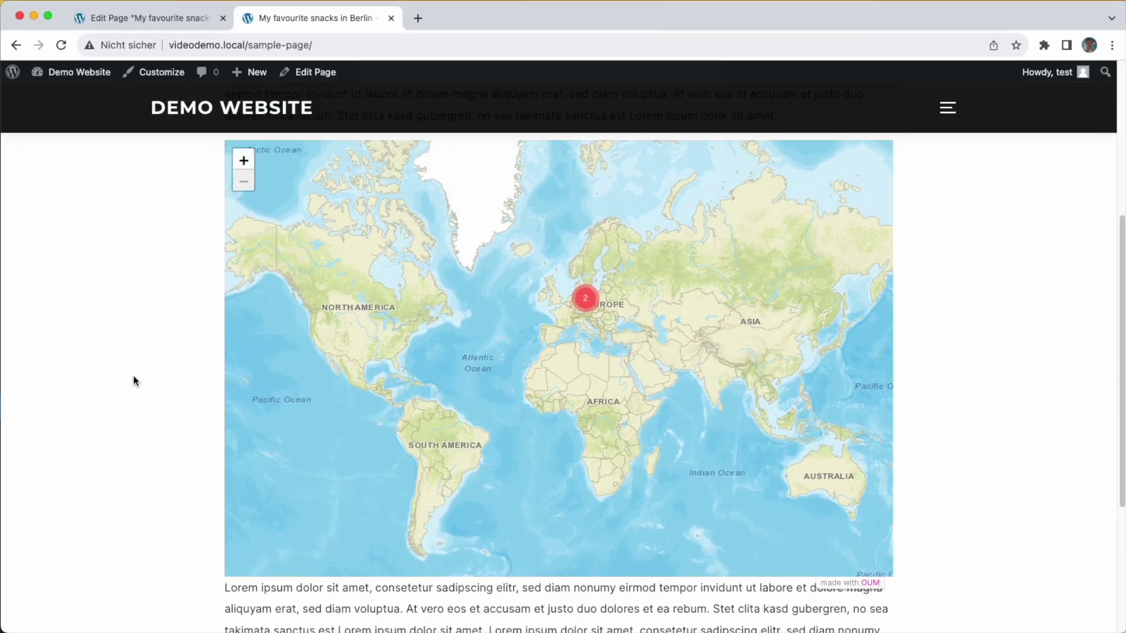
pyautogui.scroll(1, 133, 377)
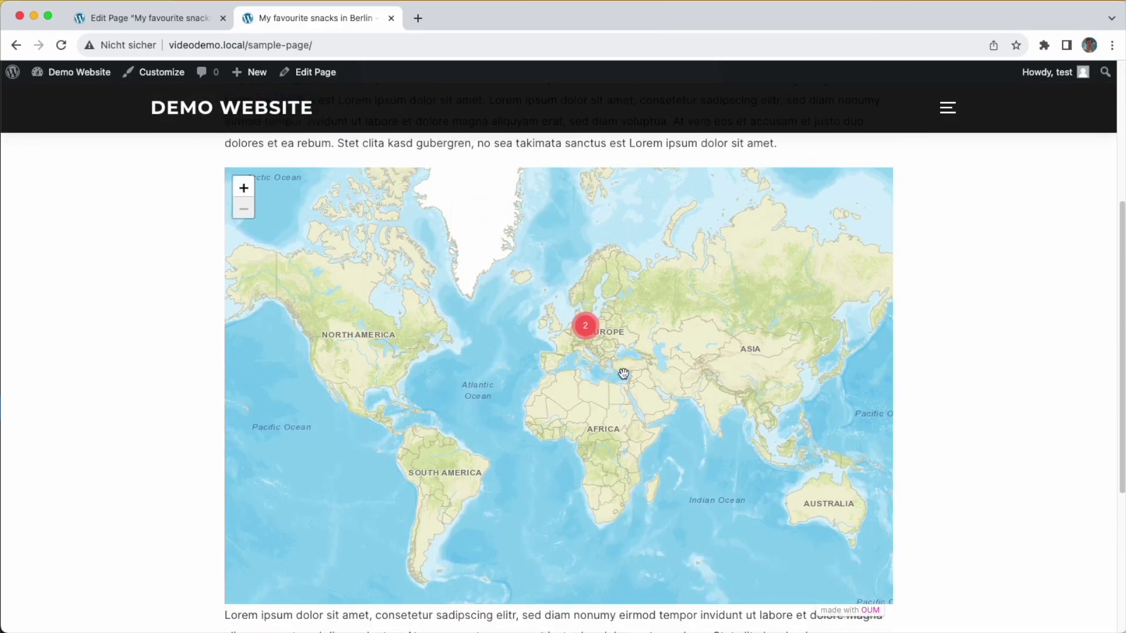
# Zoom into the Berlin cluster and preview both markers' popups, including Tasty Donuts
pyautogui.click(585, 329)
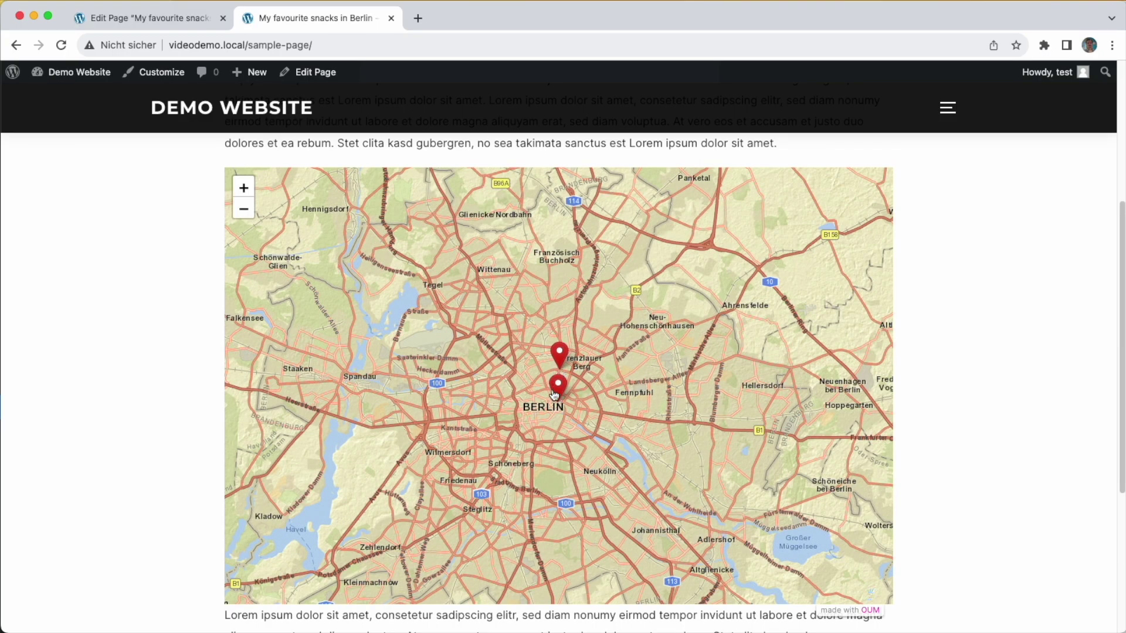
pyautogui.click(559, 352)
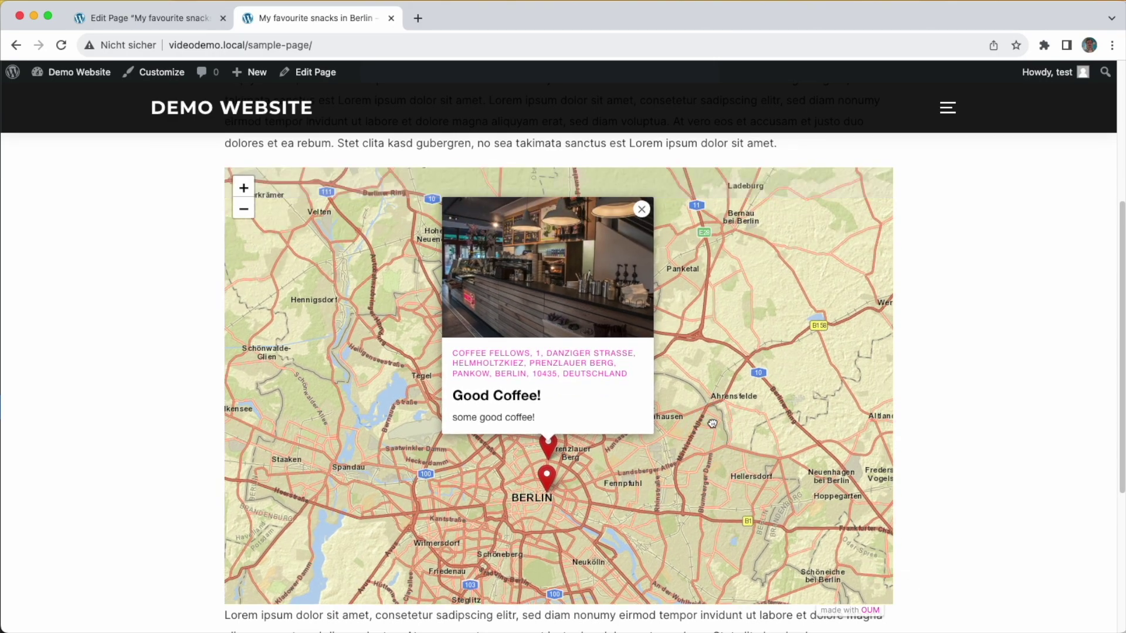
pyautogui.click(546, 478)
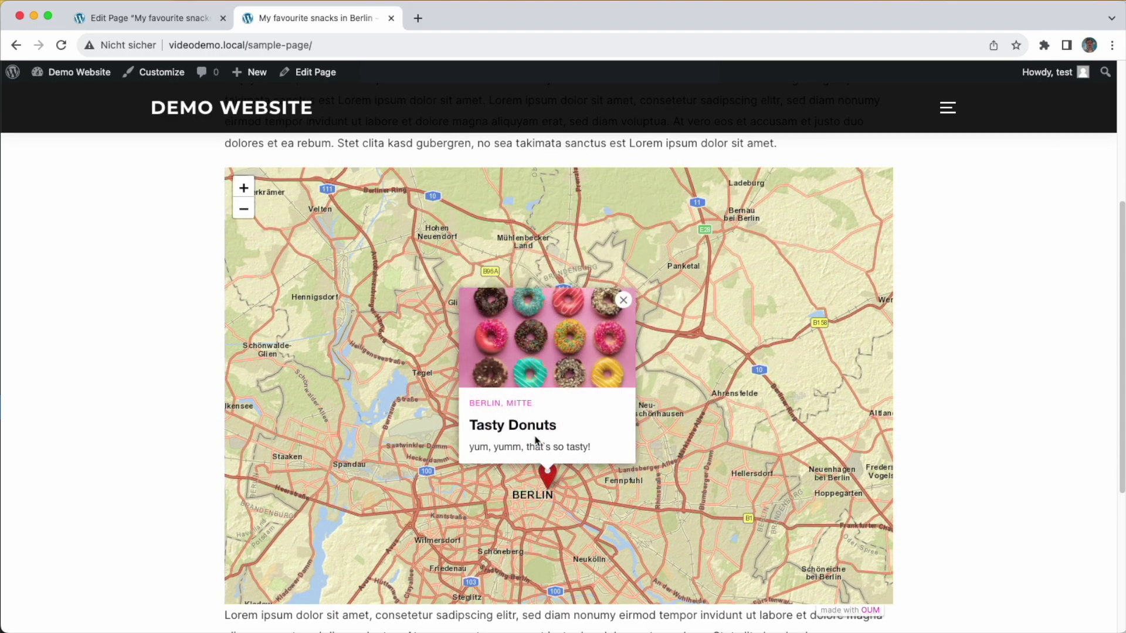
pyautogui.click(742, 473)
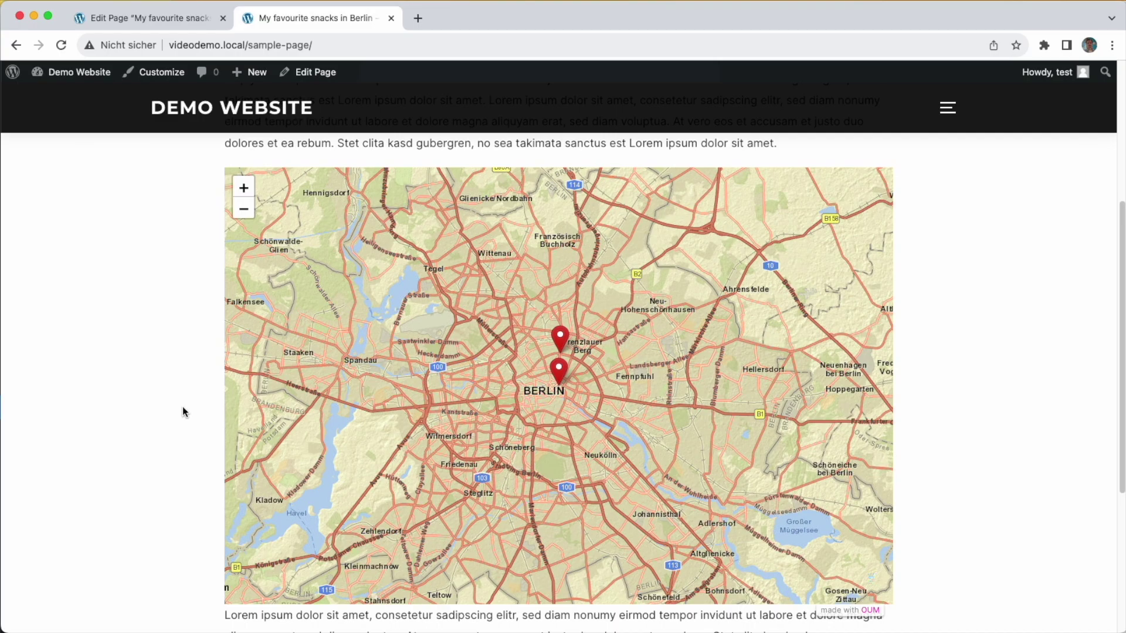
pyautogui.scroll(5, 181, 406)
pyautogui.scroll(-8, 181, 407)
pyautogui.scroll(1, 181, 407)
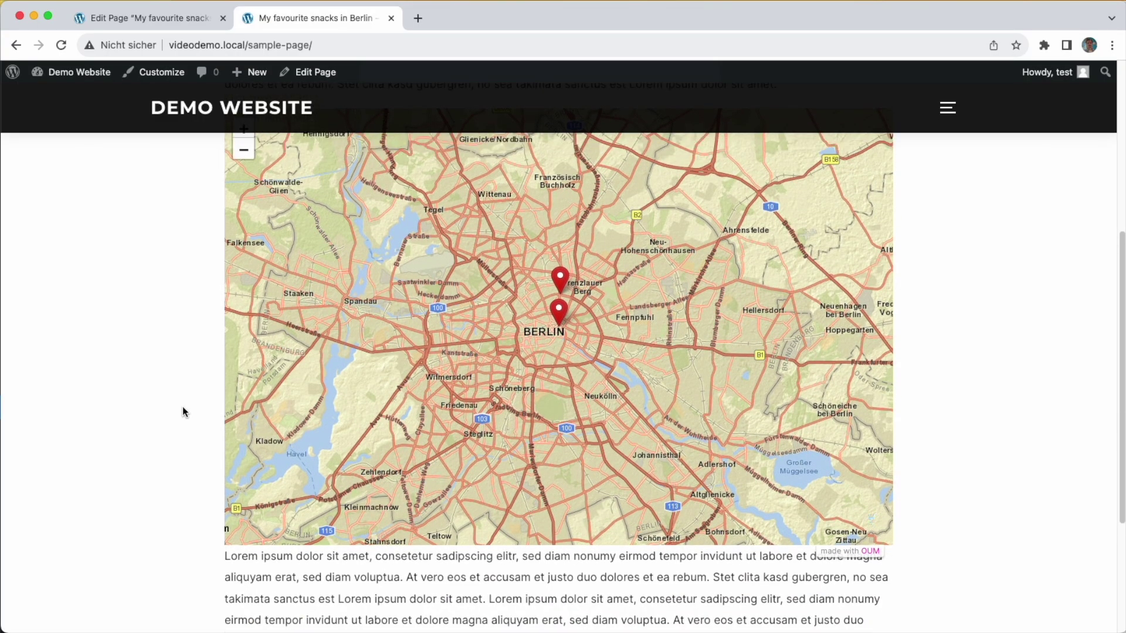
pyautogui.scroll(2, 183, 412)
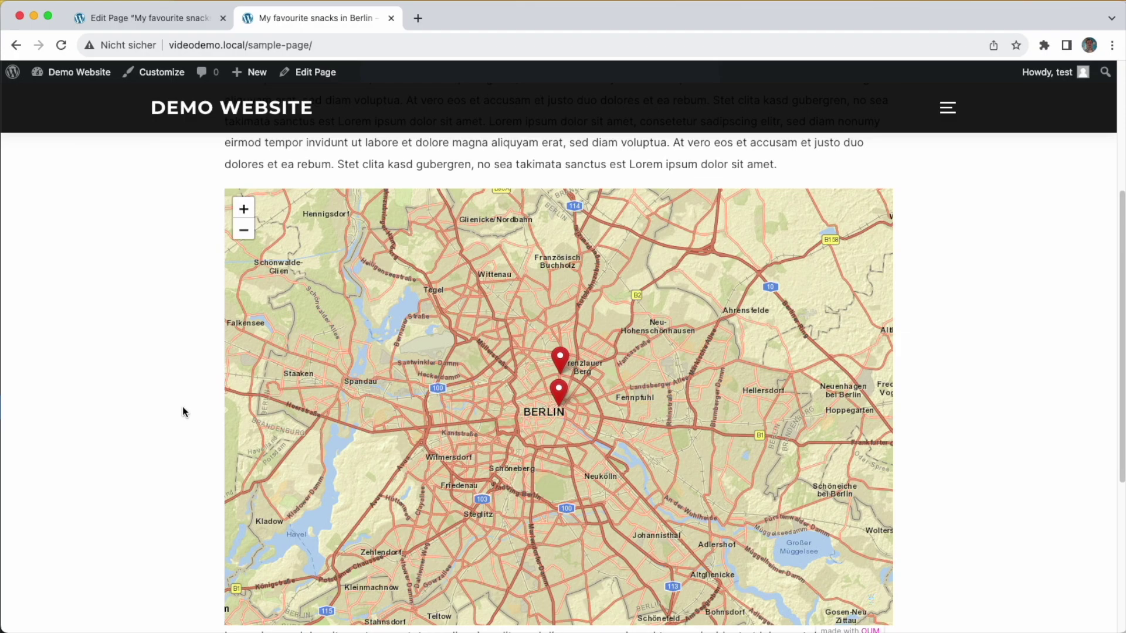
pyautogui.click(171, 21)
# Leave the page editor and go to the Open User Map settings
pyautogui.click(11, 93)
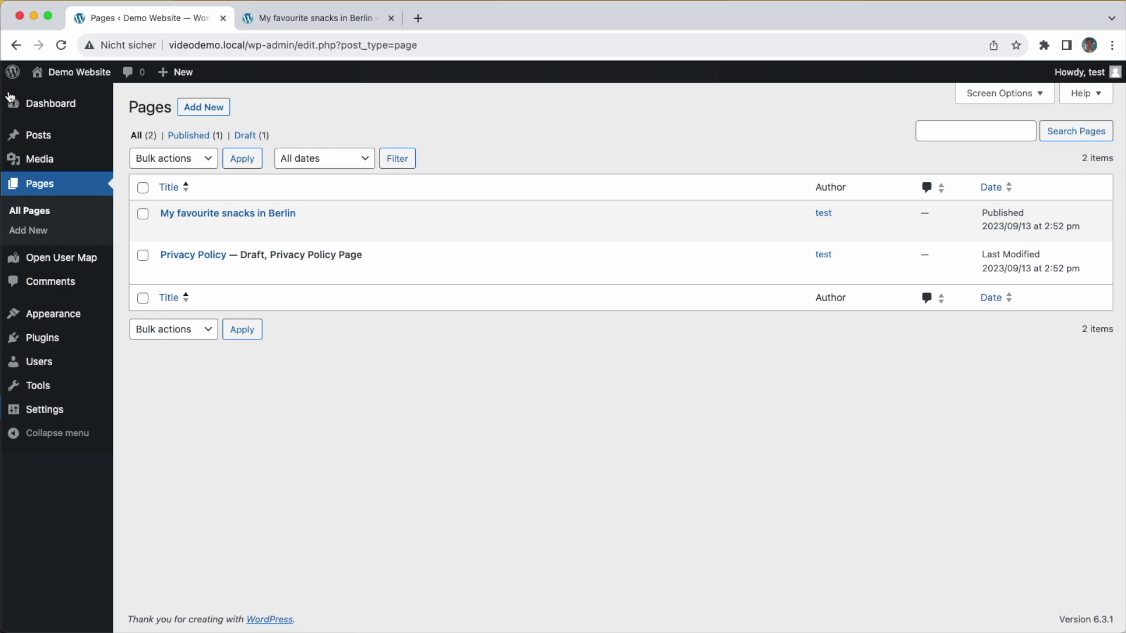
pyautogui.moveTo(63, 260)
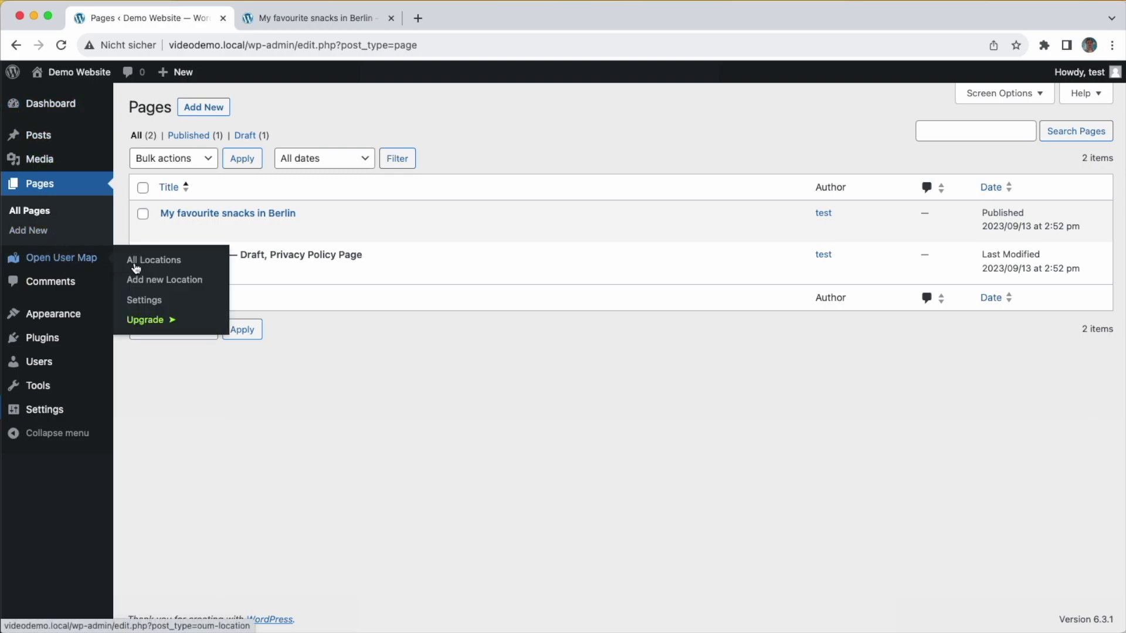
pyautogui.click(167, 301)
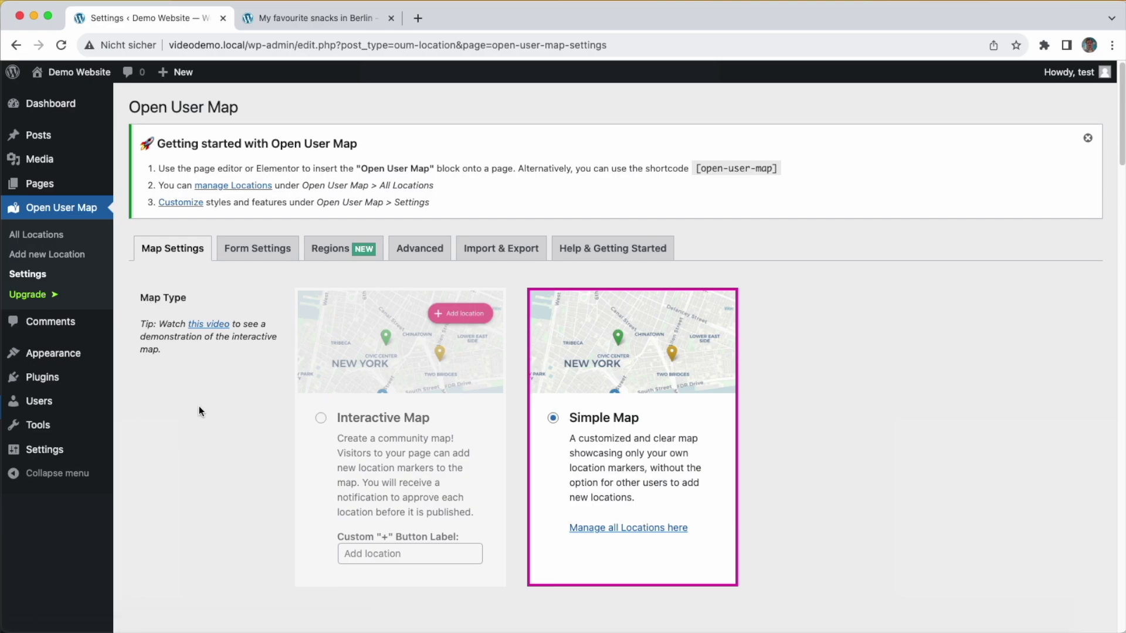
# Choose the pale light map style and the green marker icon, then view the live page
pyautogui.scroll(-3, 198, 406)
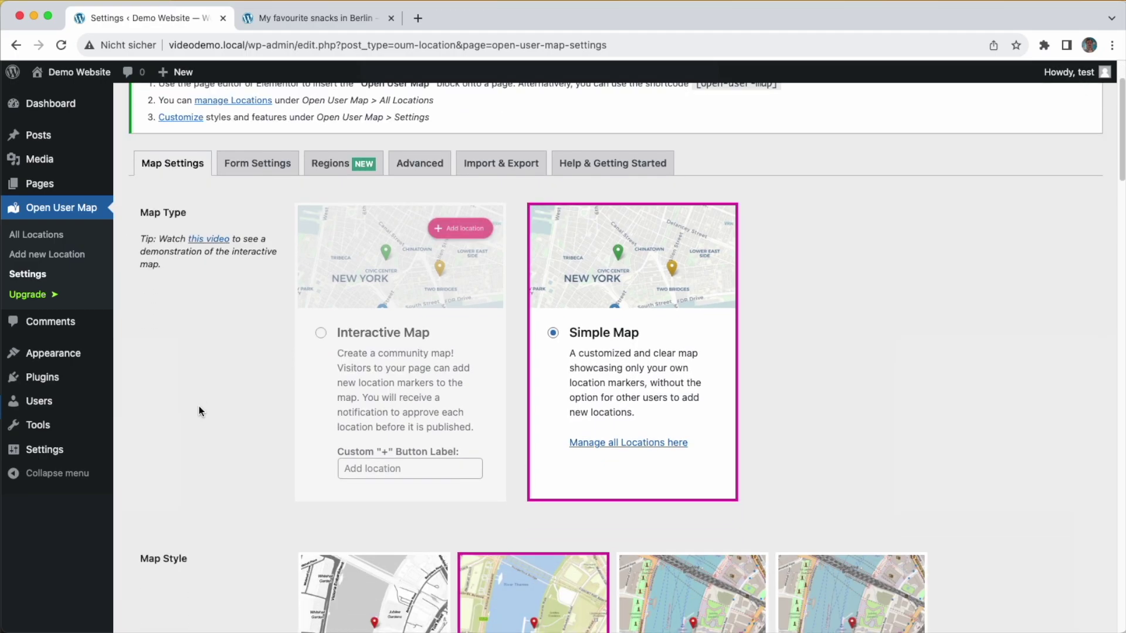
pyautogui.scroll(-9, 198, 406)
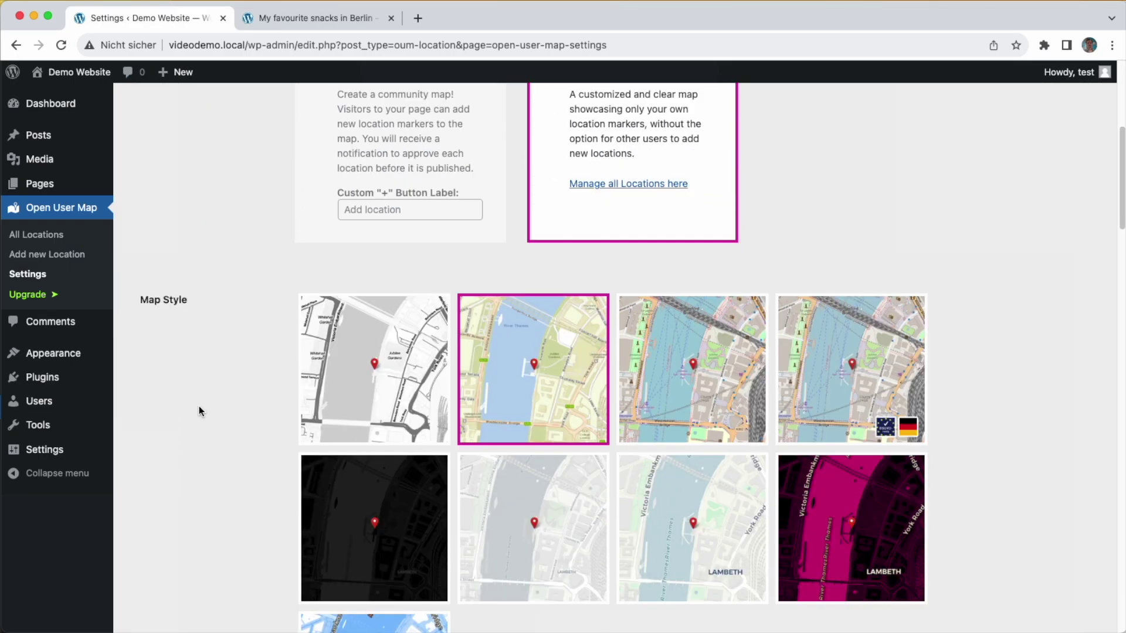
pyautogui.scroll(-1, 198, 408)
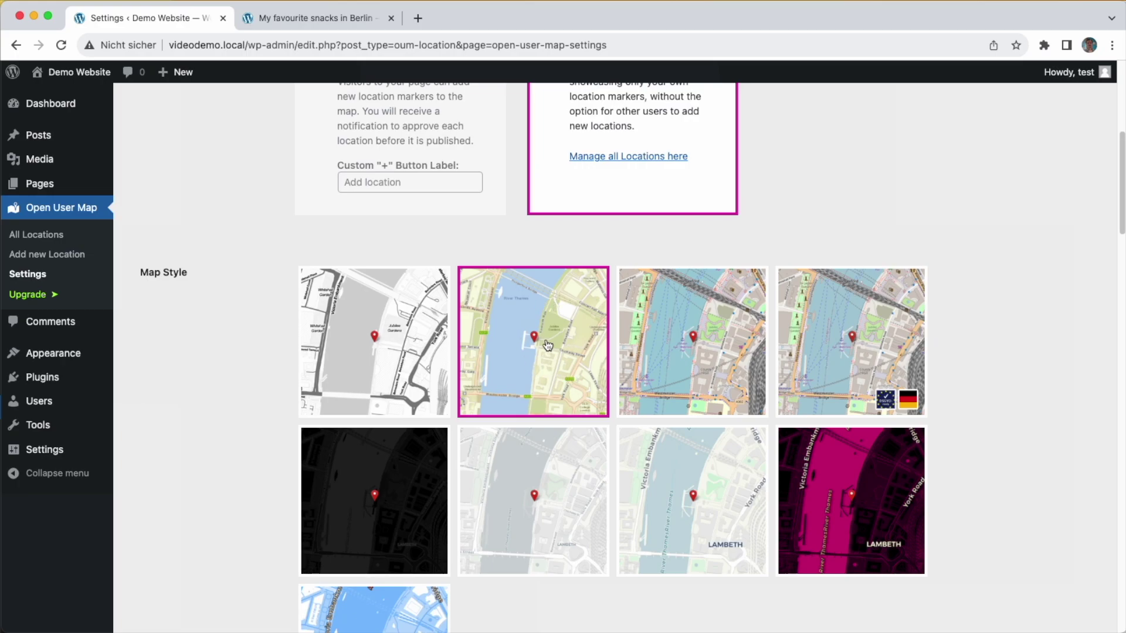
pyautogui.scroll(-1, 201, 395)
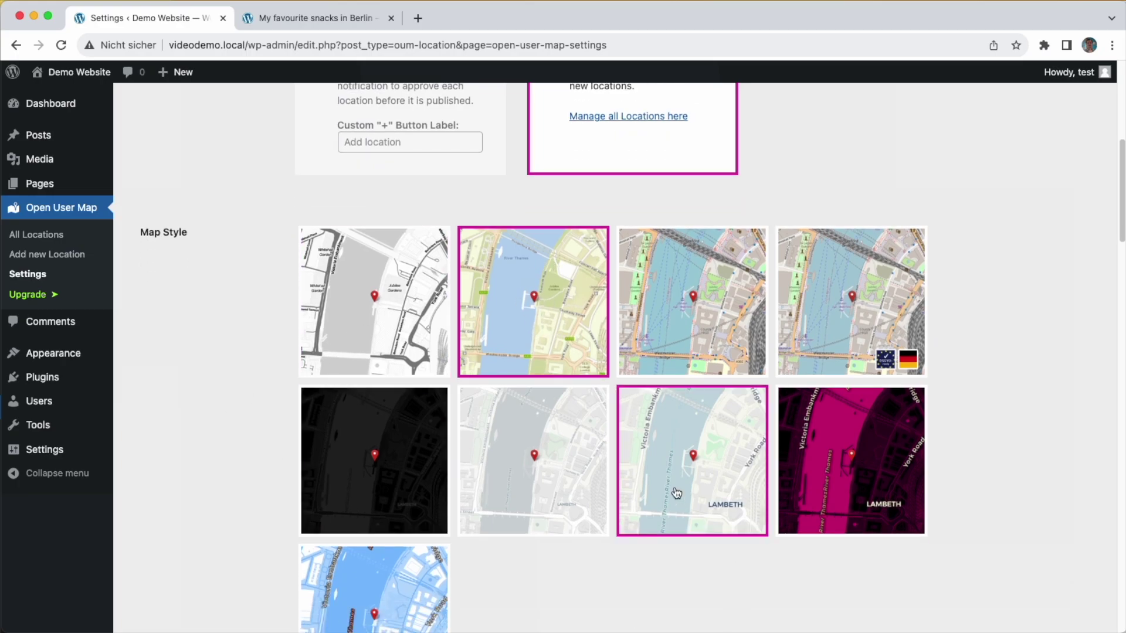
pyautogui.click(675, 533)
pyautogui.scroll(-10, 214, 483)
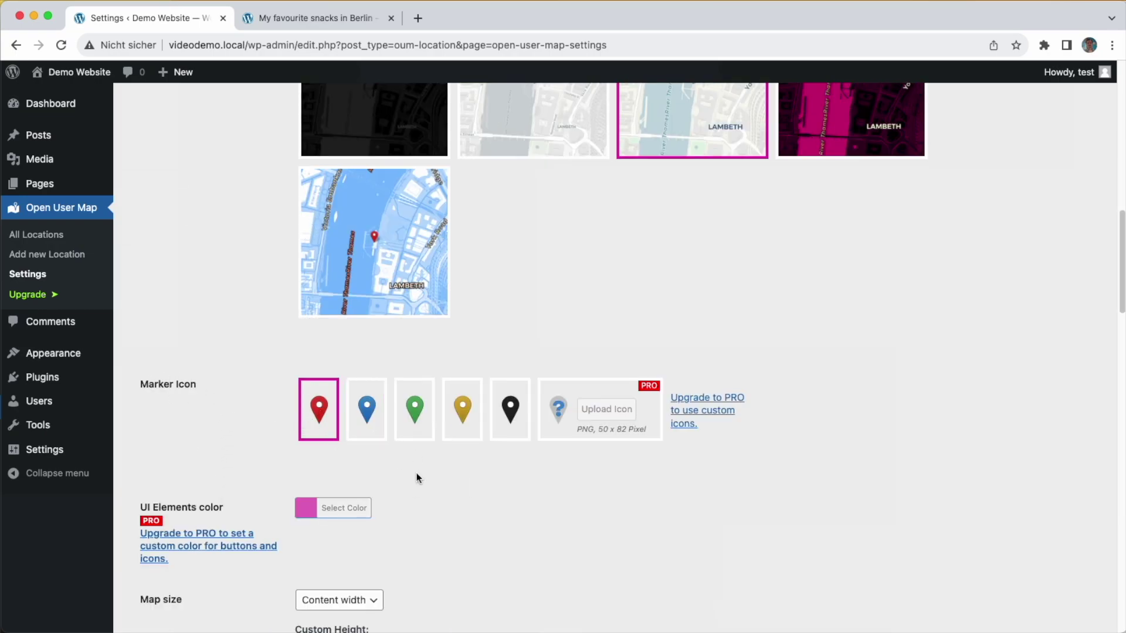
pyautogui.click(414, 410)
pyautogui.scroll(-3, 262, 472)
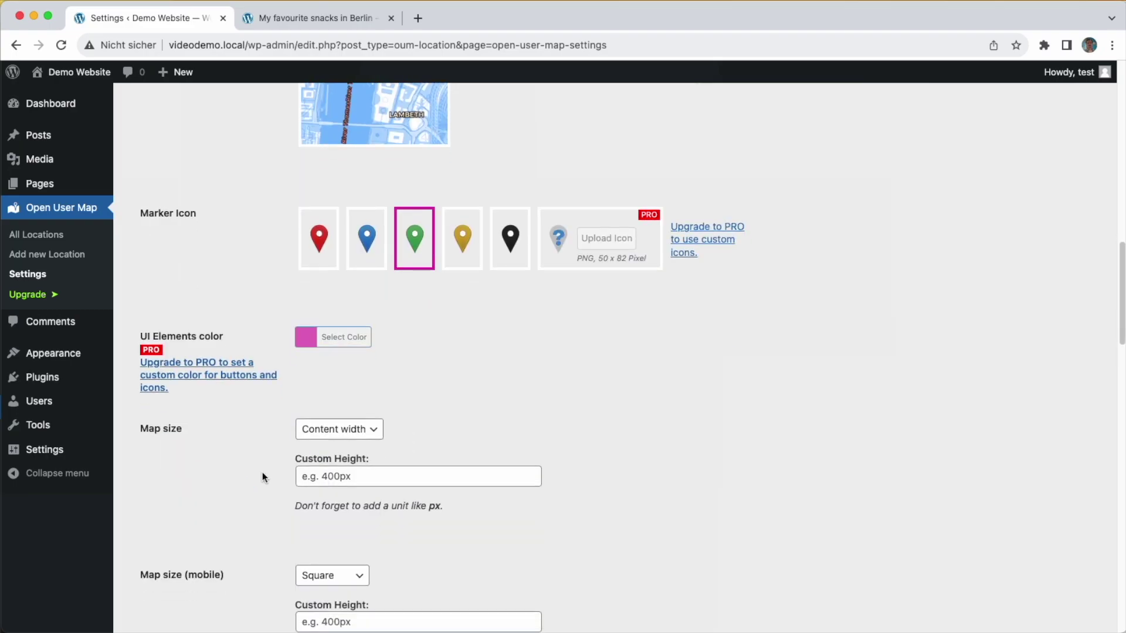
pyautogui.click(312, 19)
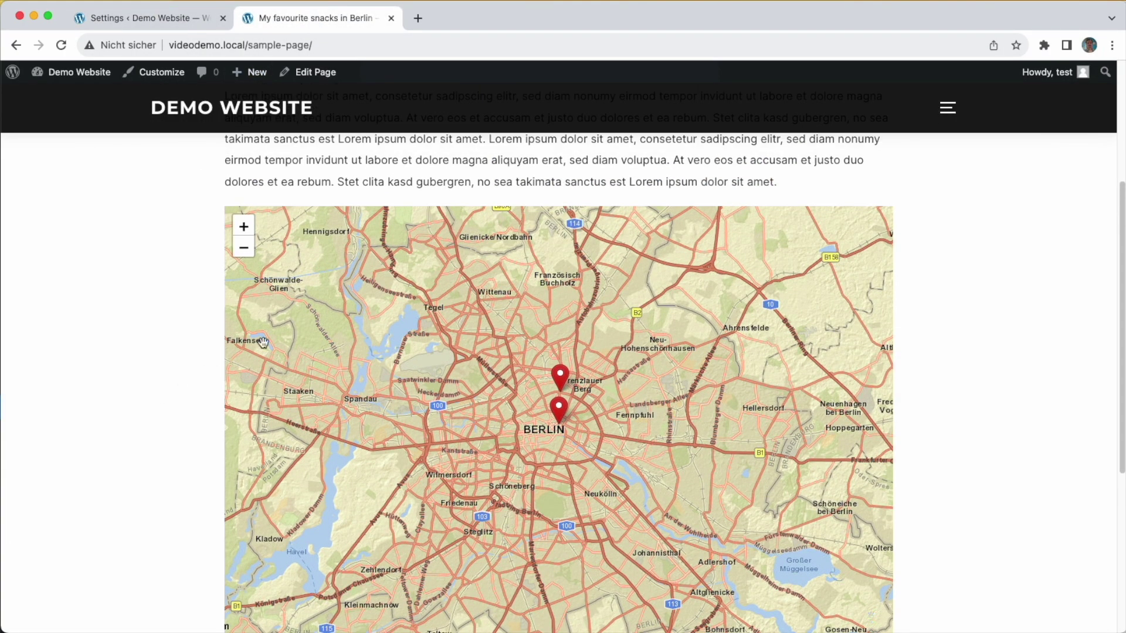
pyautogui.scroll(4, 167, 373)
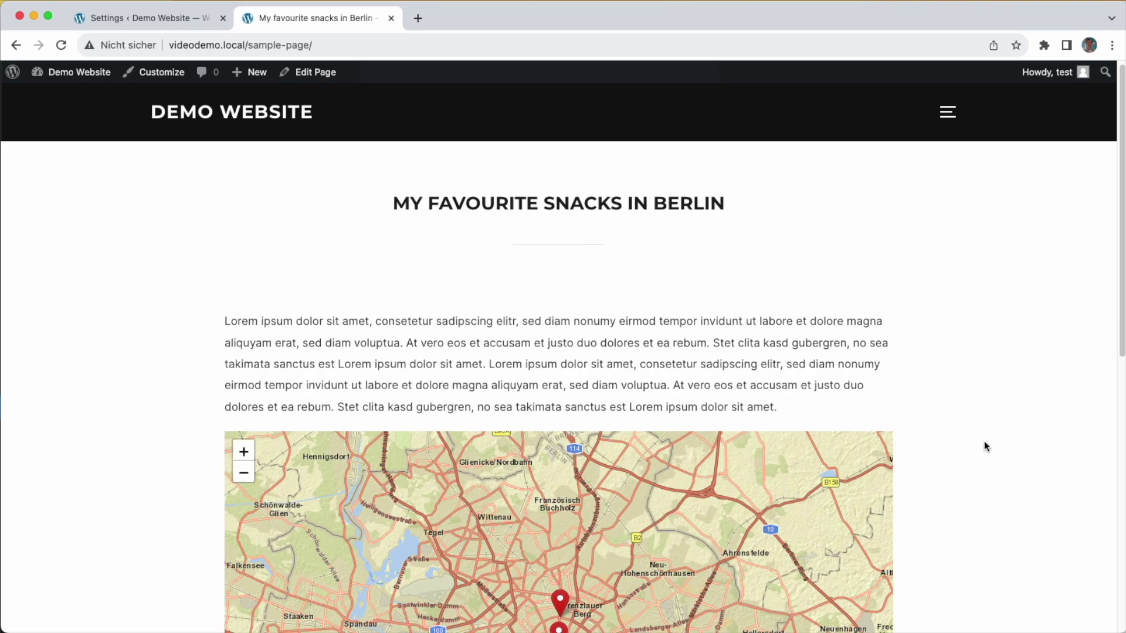
pyautogui.click(154, 18)
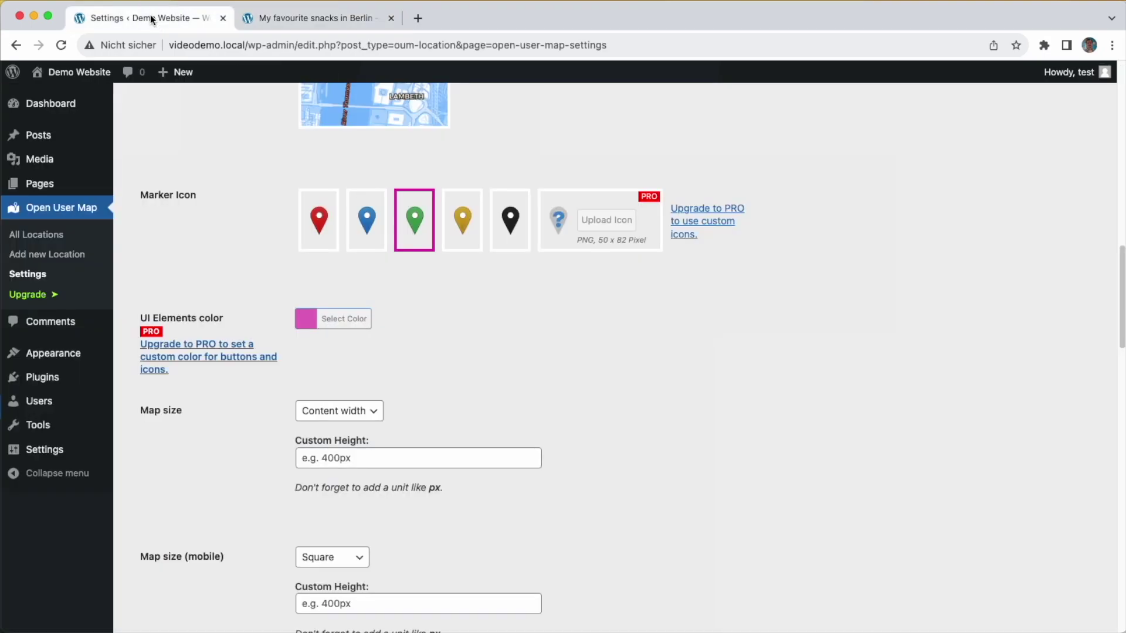
# Make the map full width with a custom height of 500px
pyautogui.click(369, 413)
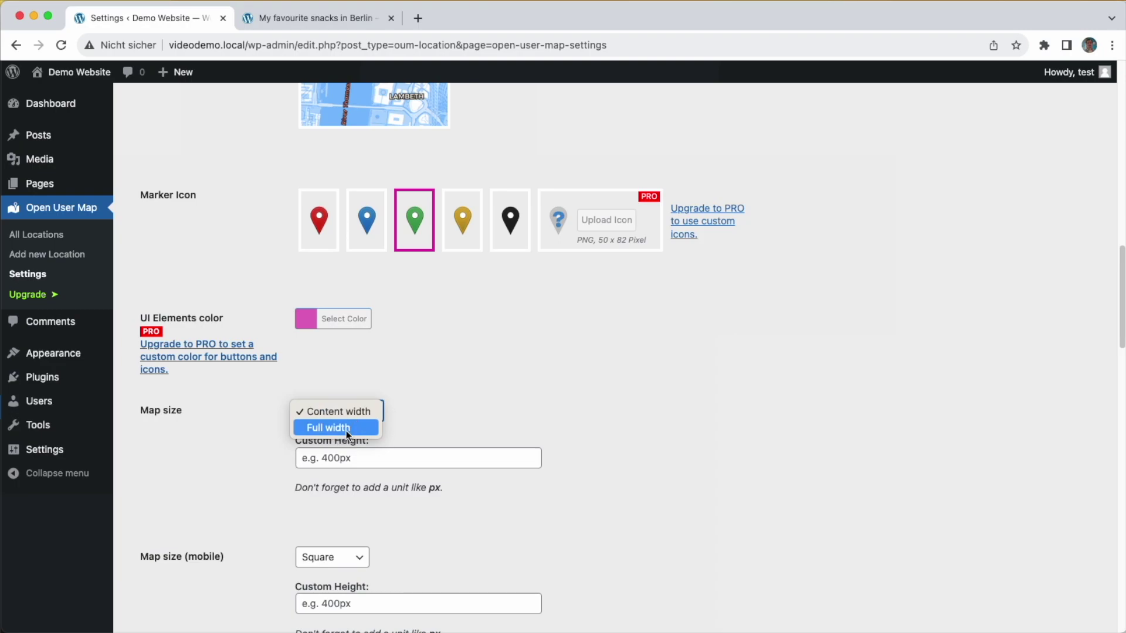
pyautogui.click(346, 428)
pyautogui.click(350, 459)
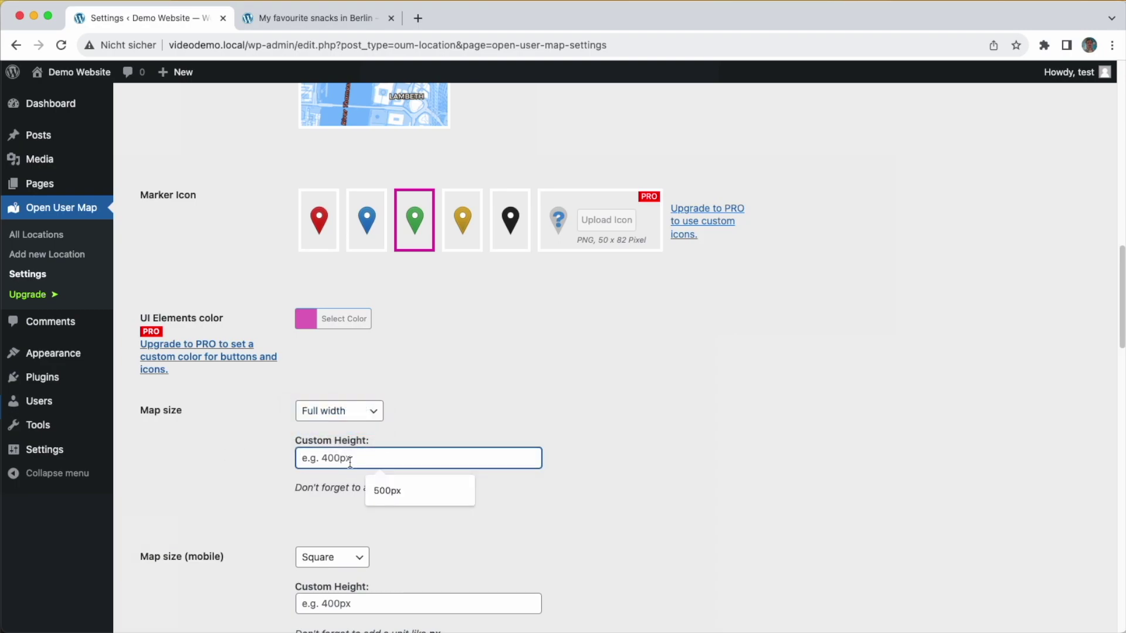
pyautogui.write('500px')
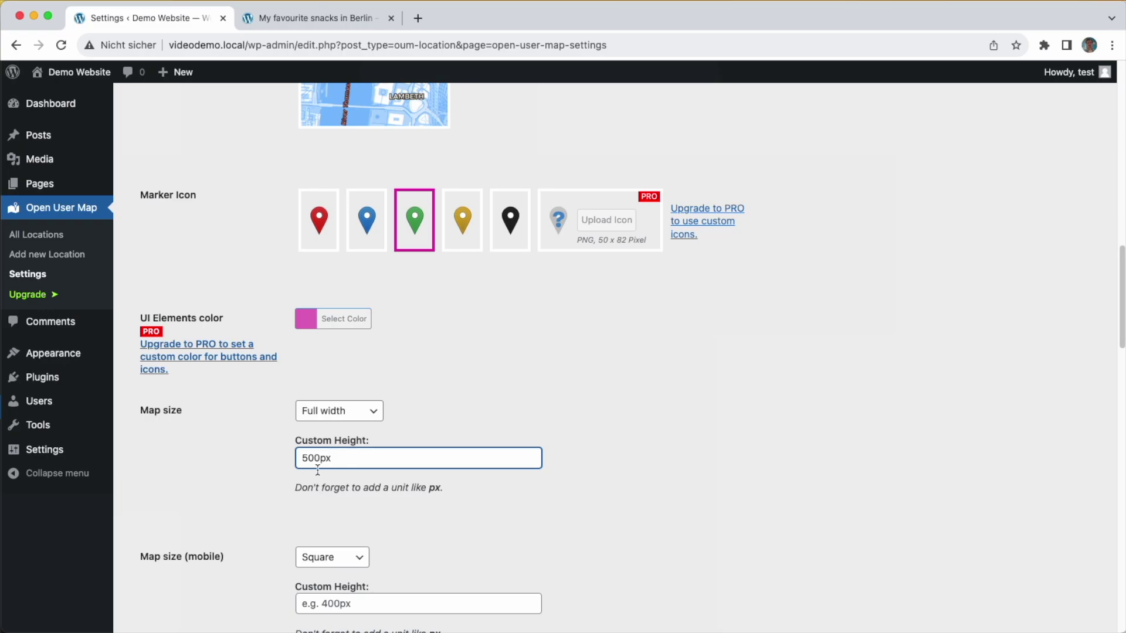
pyautogui.click(235, 511)
# Scroll to Initial map view, then switch to the published 'My favourite snacks in Berlin' page
pyautogui.scroll(-2, 232, 509)
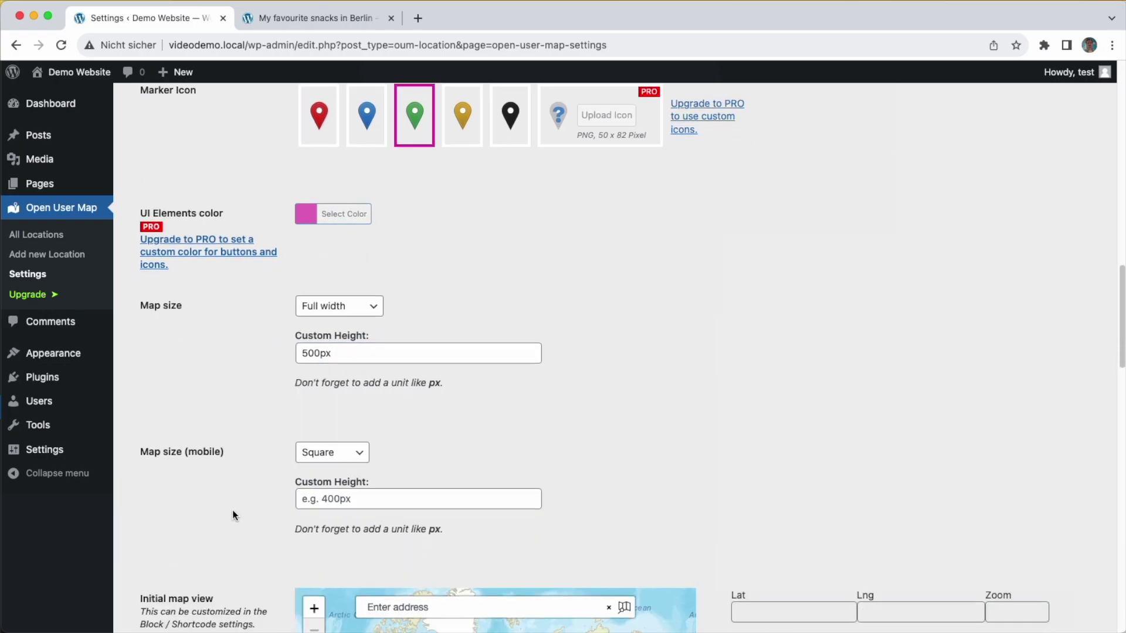
pyautogui.scroll(-1, 201, 524)
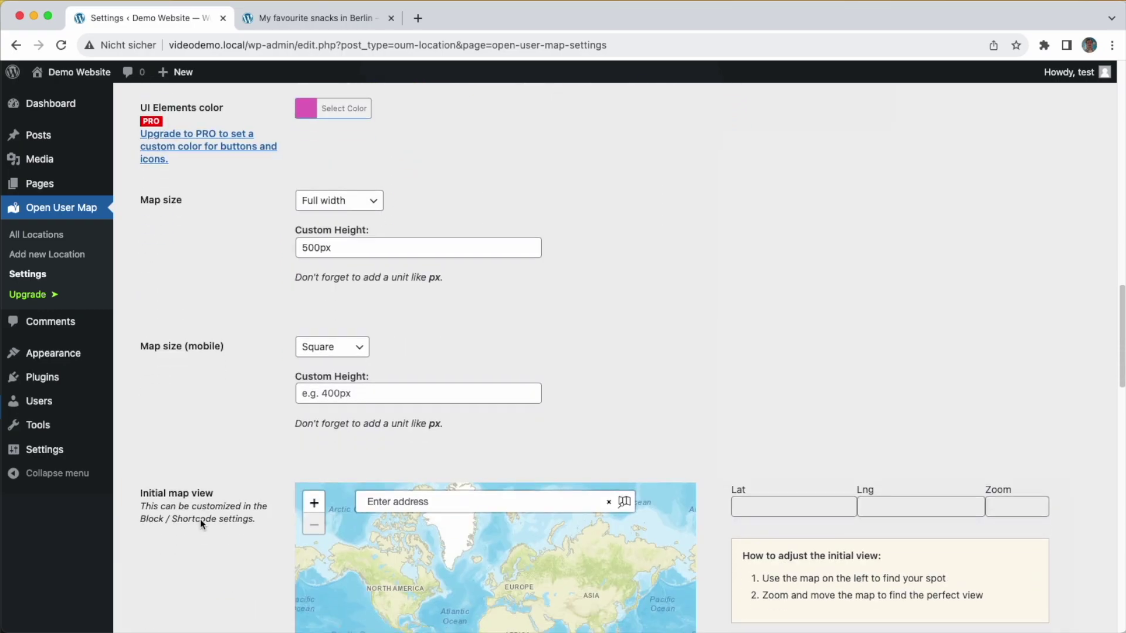
pyautogui.scroll(-5, 200, 518)
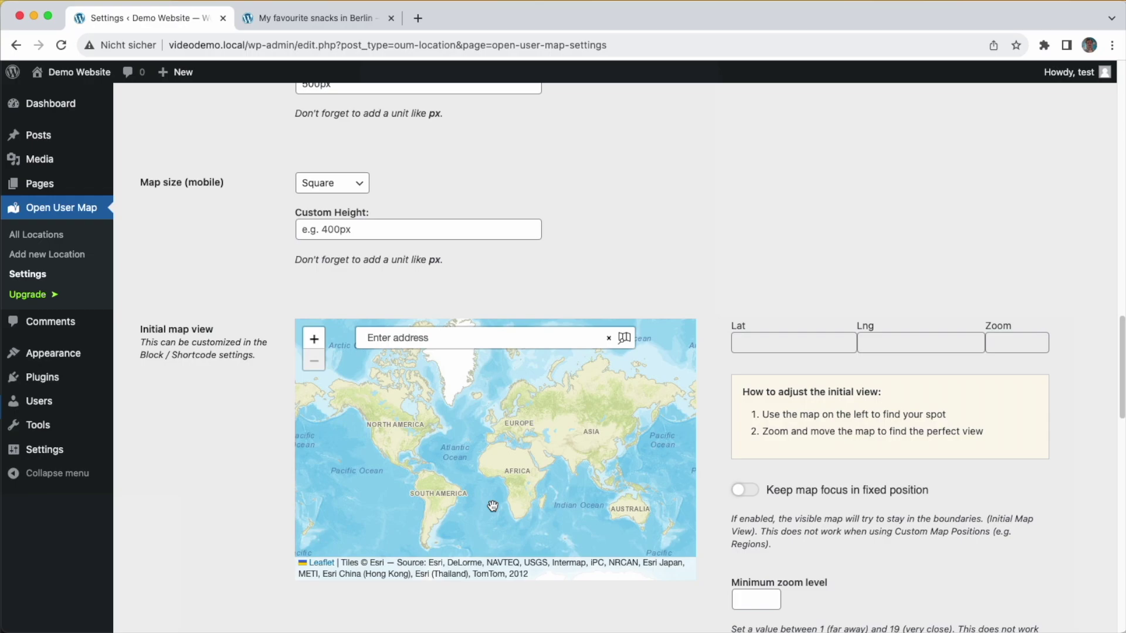
pyautogui.click(297, 20)
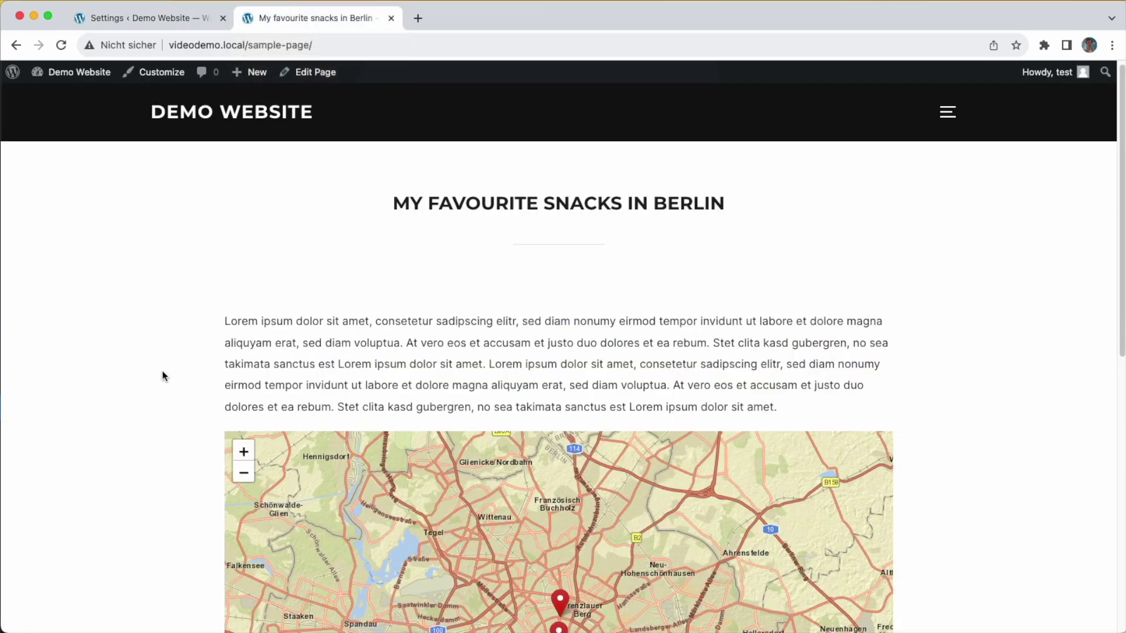
pyautogui.scroll(-3, 162, 375)
pyautogui.scroll(-2, 162, 375)
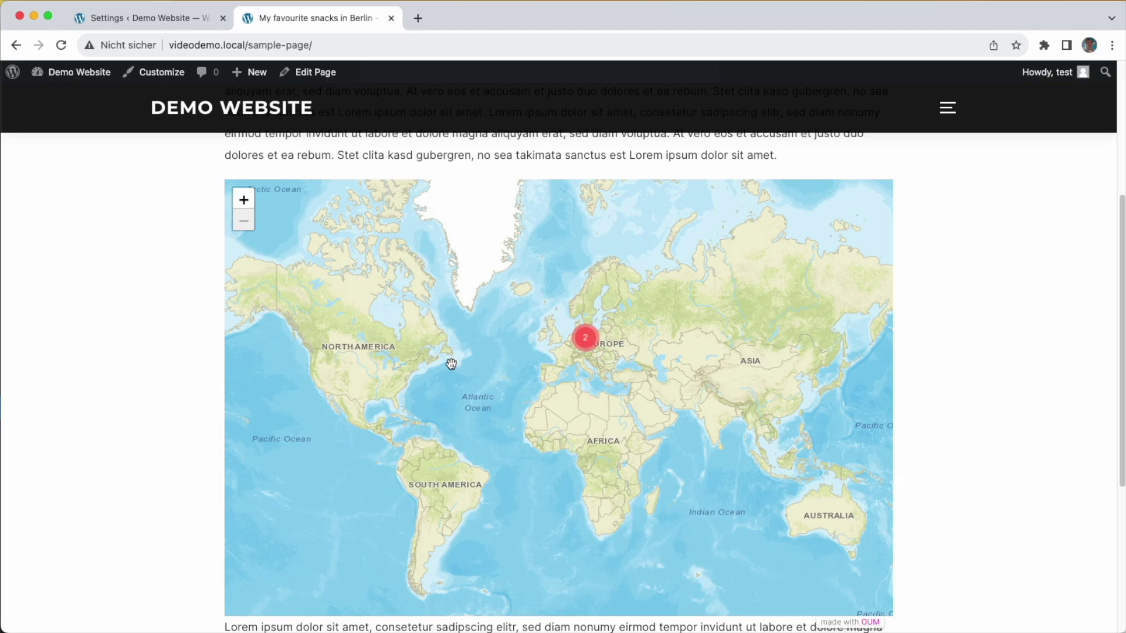
pyautogui.scroll(2, 99, 430)
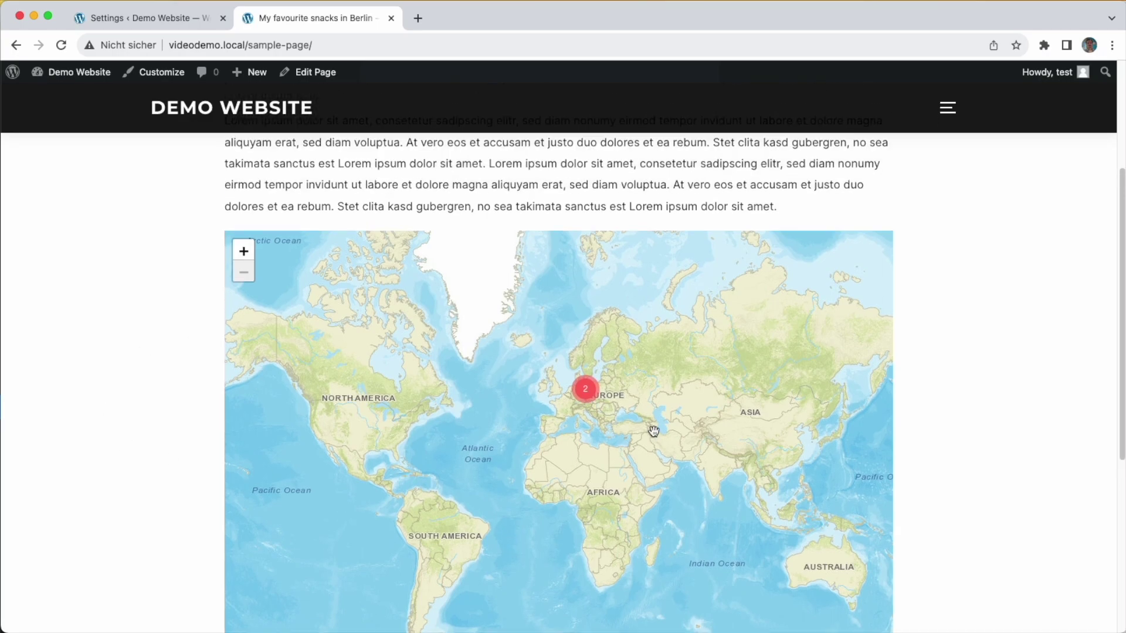
pyautogui.click(588, 391)
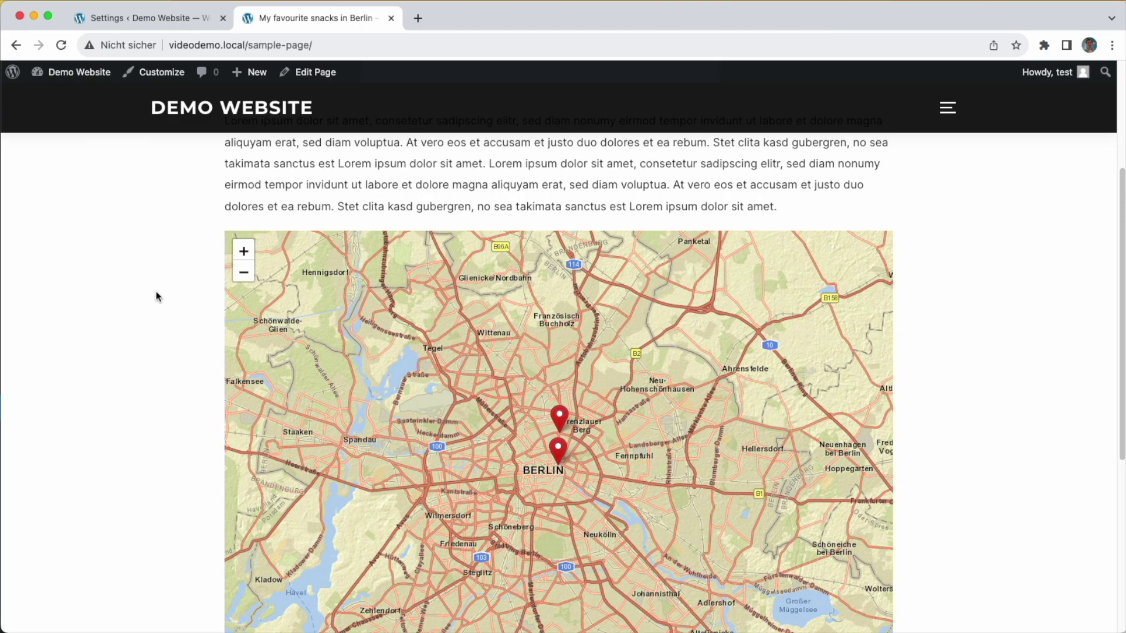
pyautogui.scroll(-5, 974, 455)
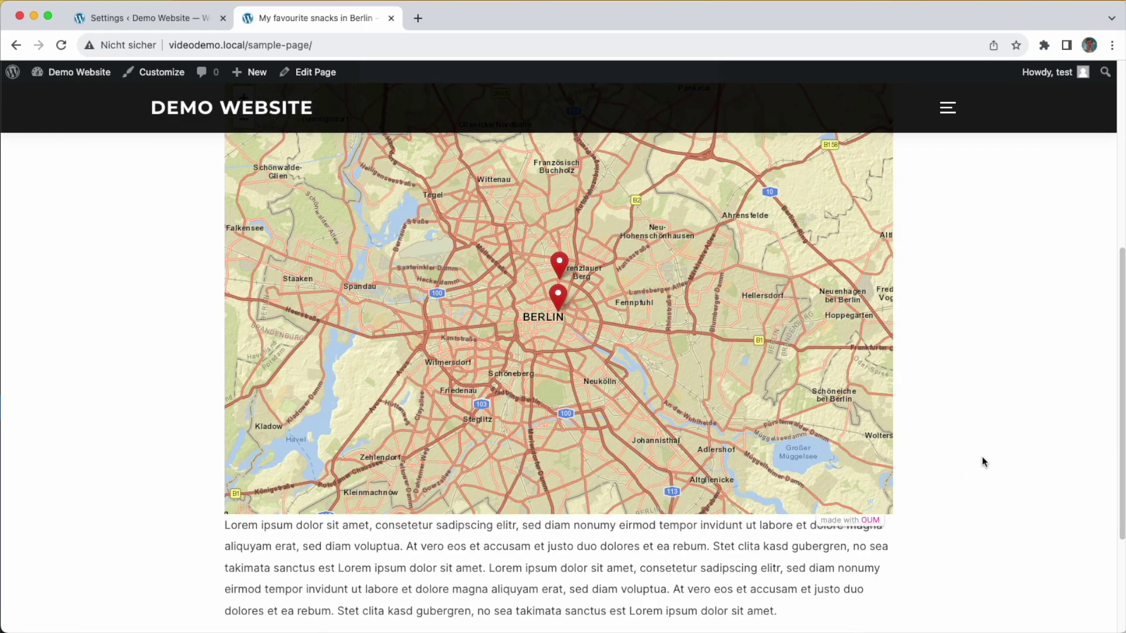
pyautogui.scroll(5, 1050, 410)
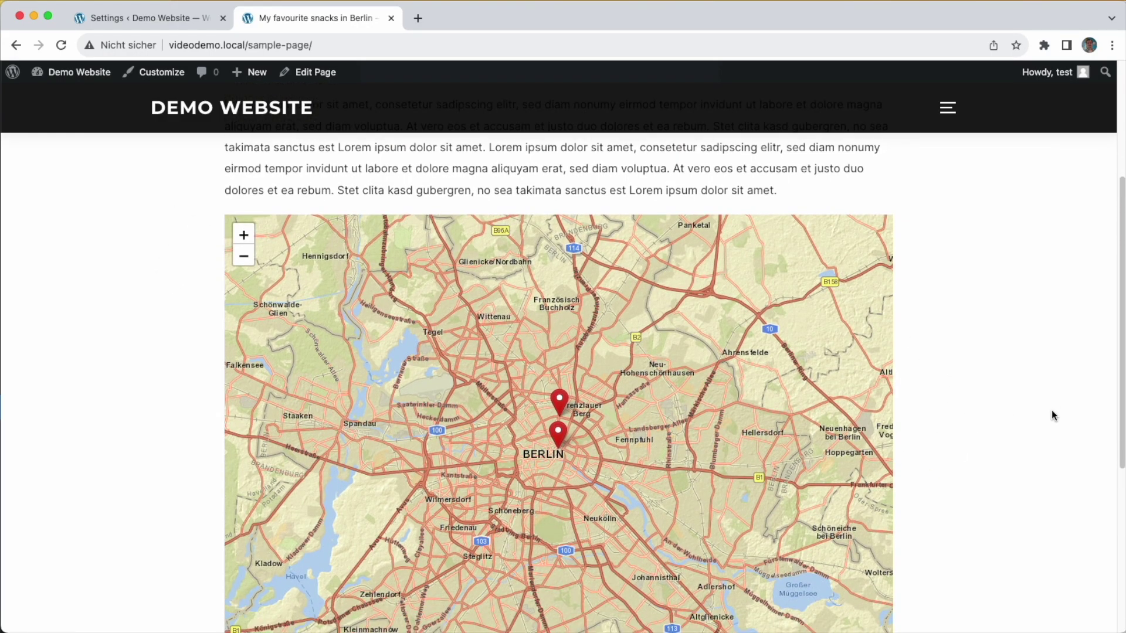
pyautogui.scroll(-1, 1051, 409)
# Back in the map settings, zoom and pan the initial-view map over Germany
pyautogui.click(119, 21)
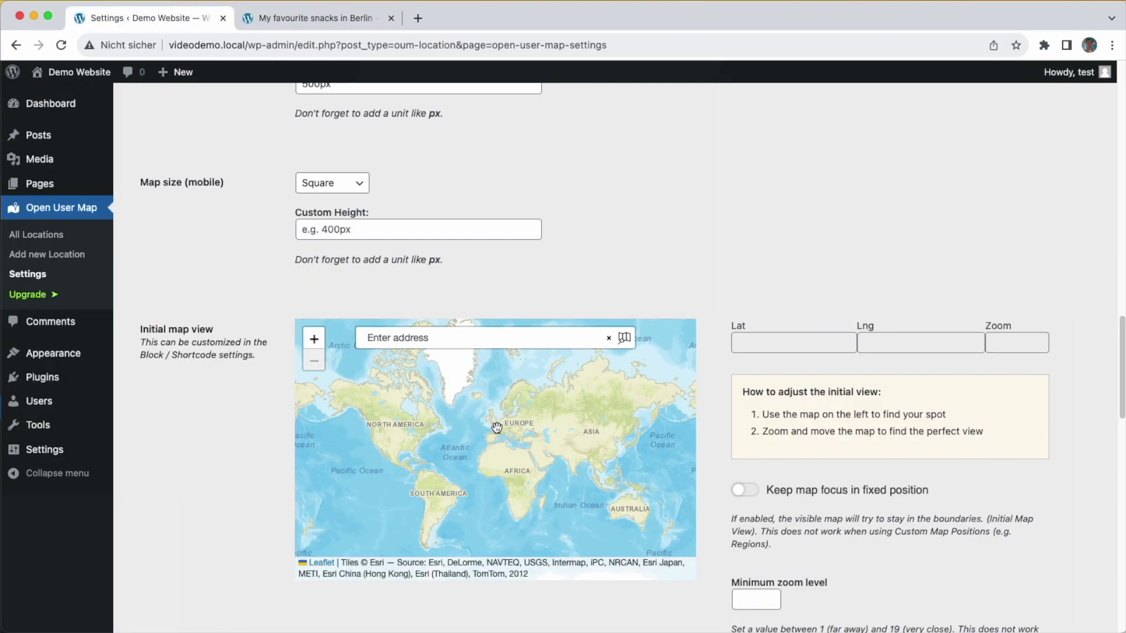
pyautogui.moveTo(491, 423); pyautogui.dragTo(492, 424)
pyautogui.click(314, 339)
pyautogui.moveTo(596, 375); pyautogui.dragTo(558, 410)
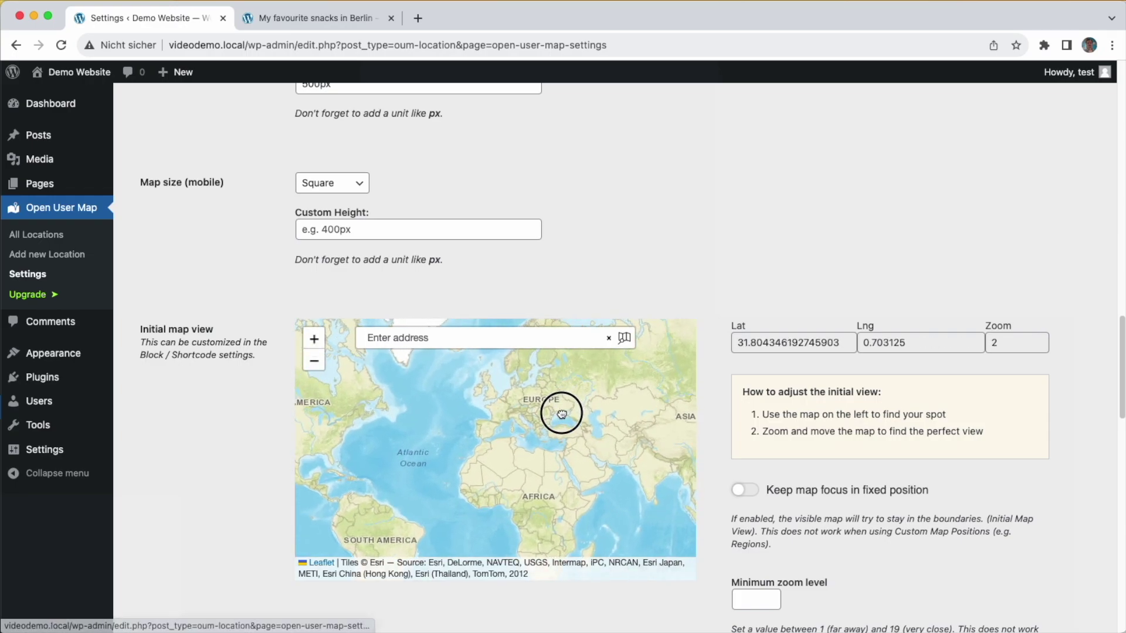
pyautogui.click(315, 339)
pyautogui.moveTo(474, 463); pyautogui.dragTo(515, 477)
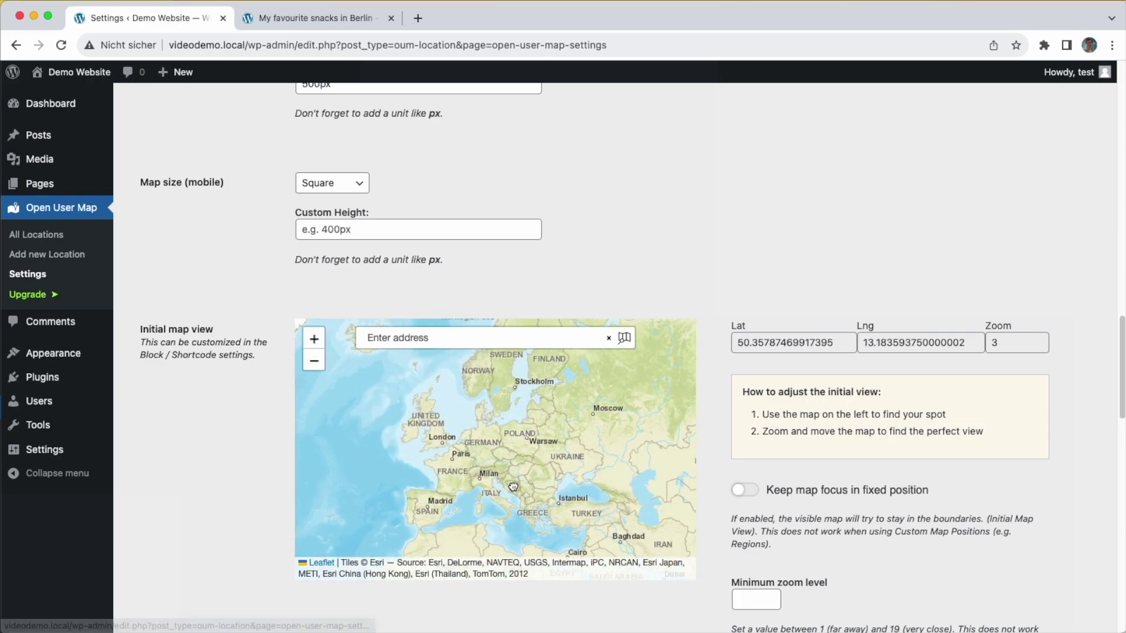
# Search 'be', pick Berlin, Deutschland, and zoom the initial view to 12.5 over central Berlin
pyautogui.click(410, 338)
pyautogui.write('berlin')
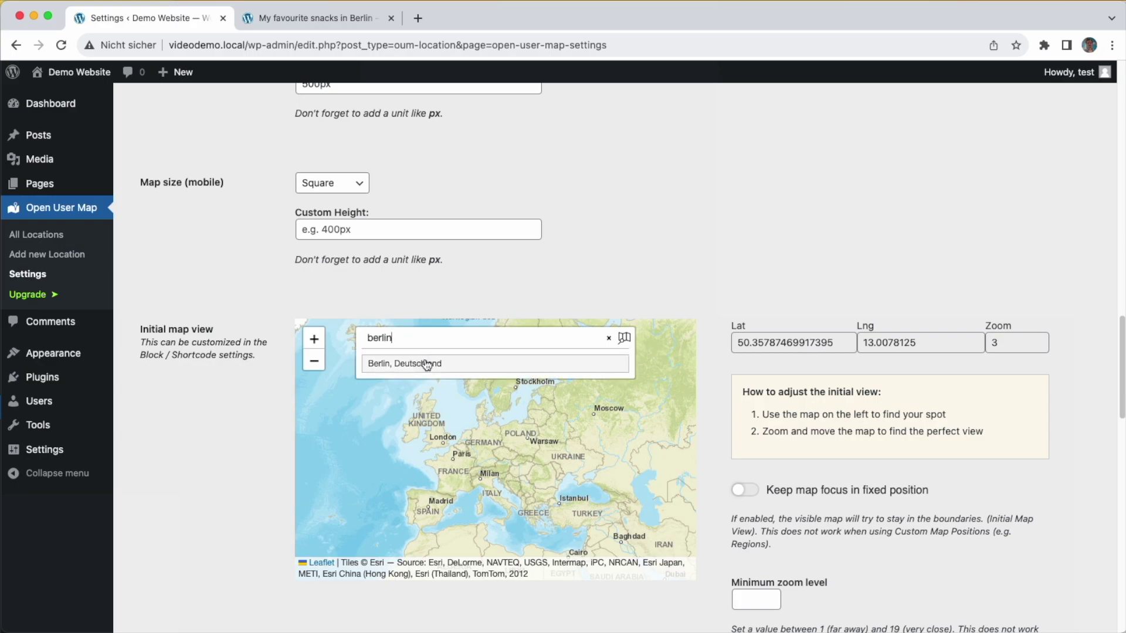
pyautogui.click(426, 364)
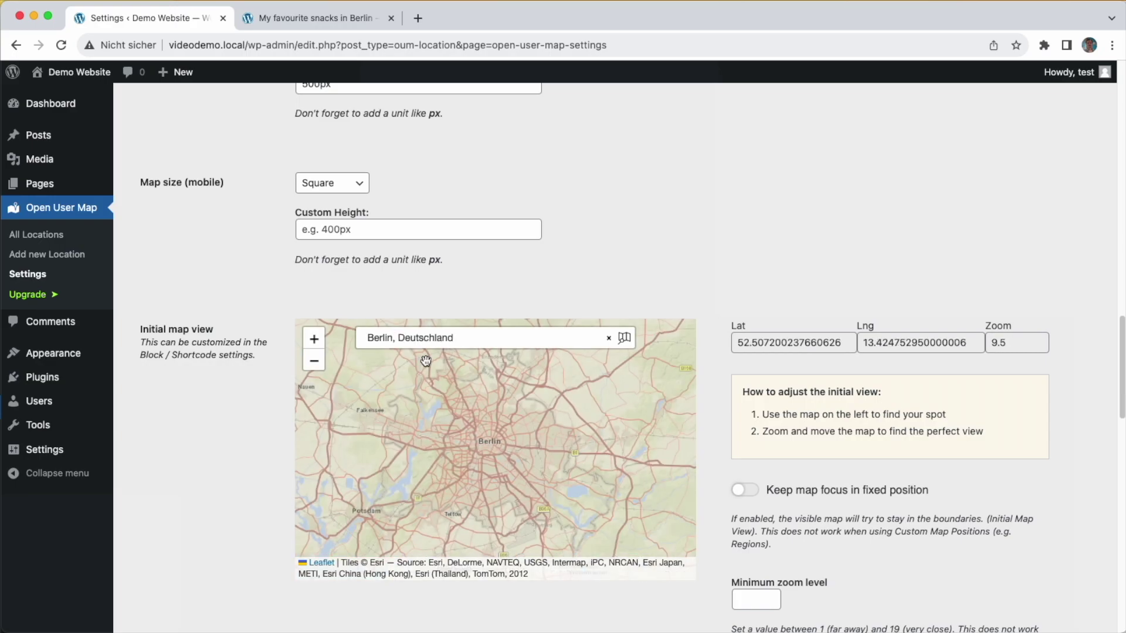
pyautogui.click(314, 339)
pyautogui.click(313, 339)
pyautogui.click(314, 339)
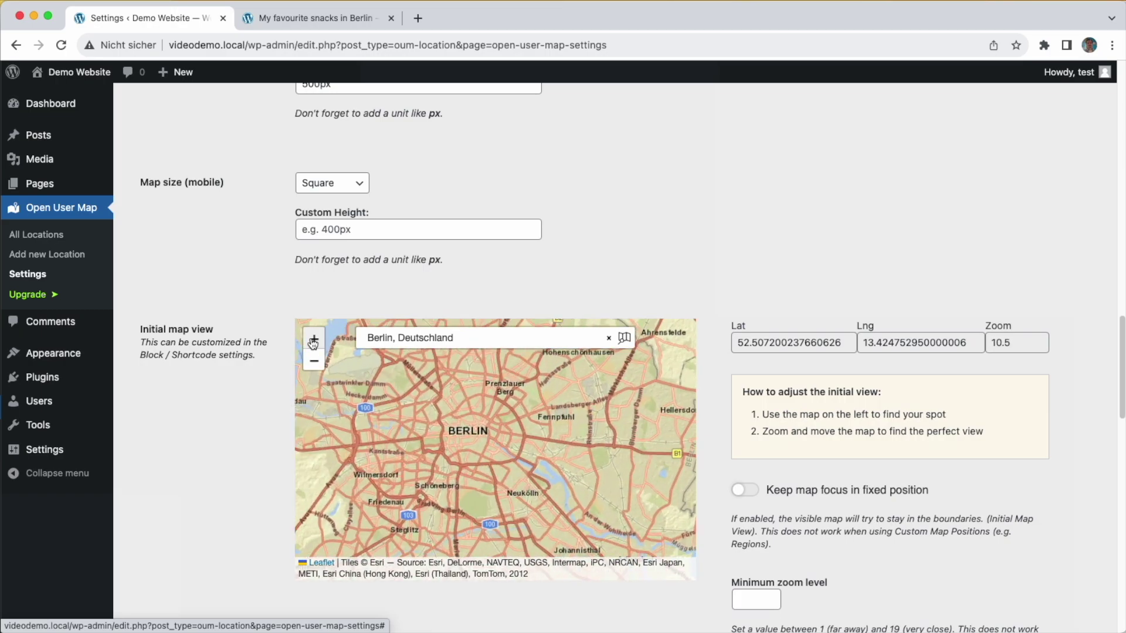
pyautogui.doubleClick(457, 477)
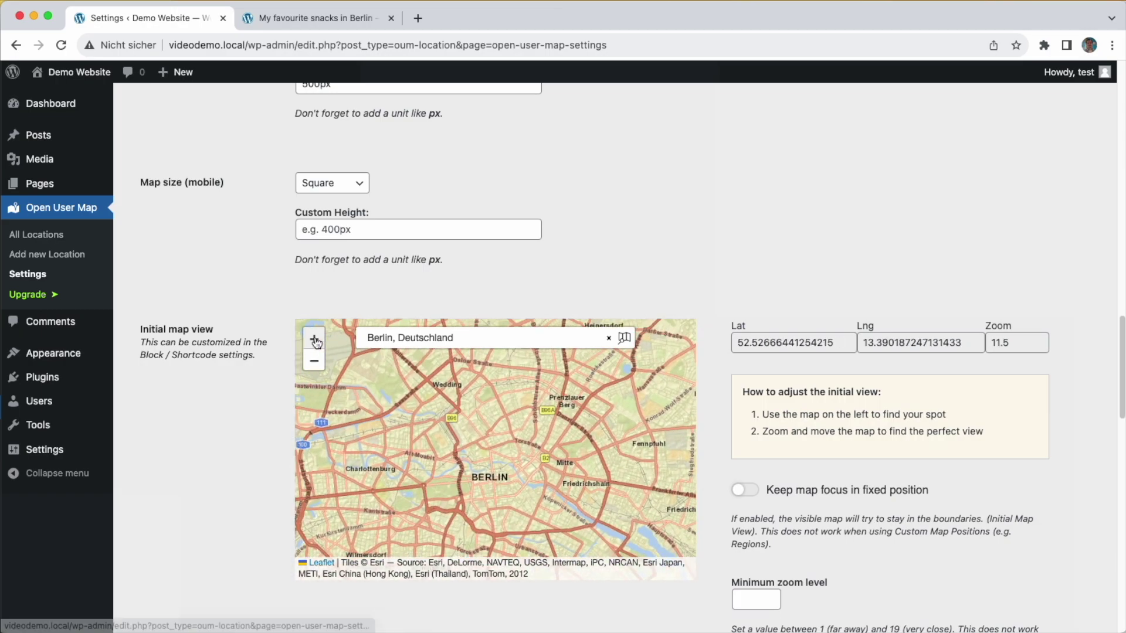
pyautogui.doubleClick(433, 445)
pyautogui.doubleClick(432, 446)
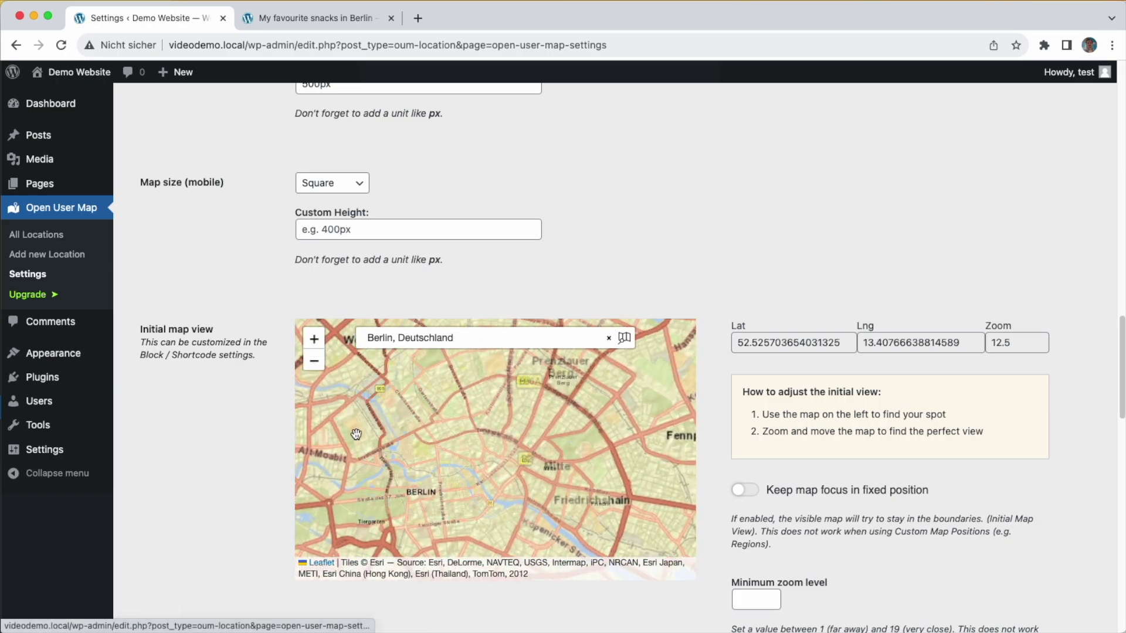
pyautogui.moveTo(432, 446); pyautogui.dragTo(360, 428)
# Save the Open User Map settings changes and return to the snacks page
pyautogui.scroll(-6, 209, 497)
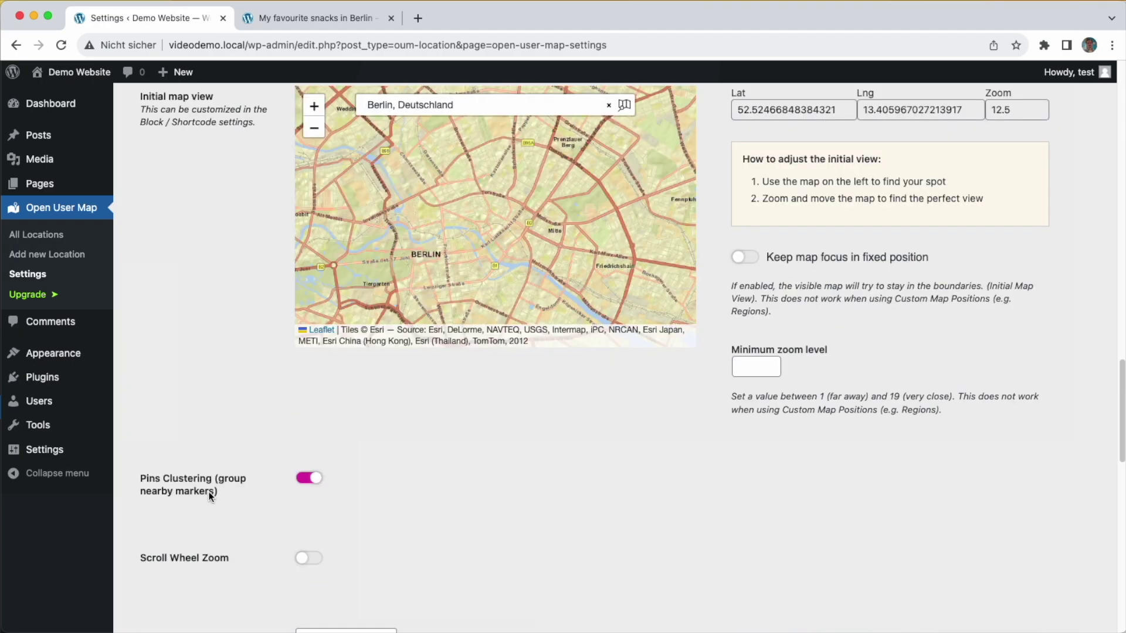
pyautogui.scroll(-5, 209, 497)
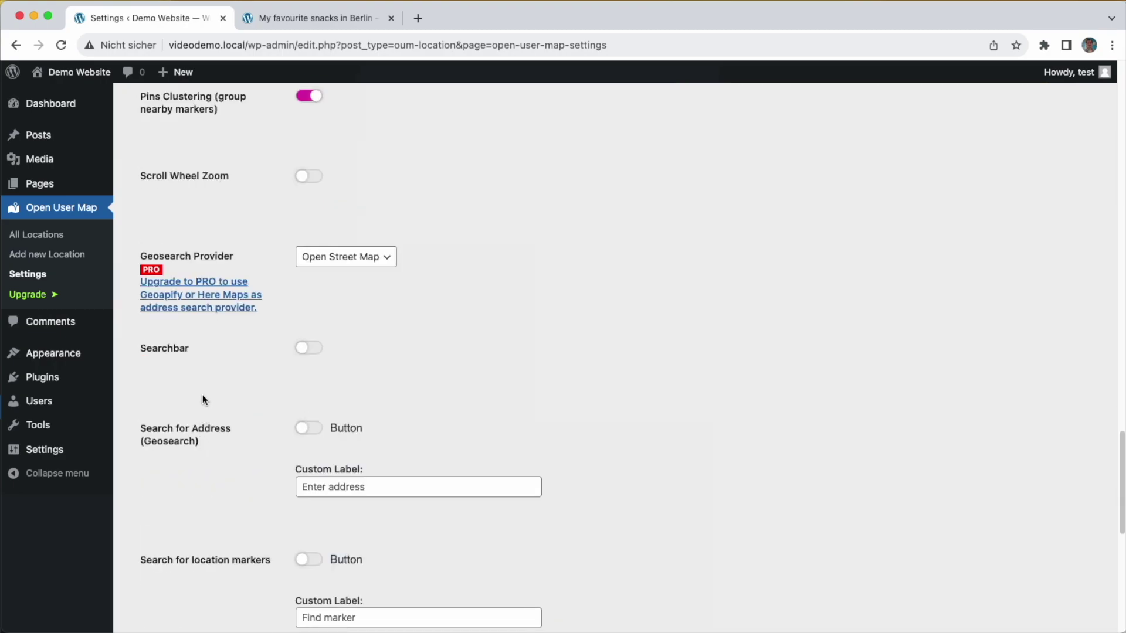
pyautogui.scroll(-4, 203, 394)
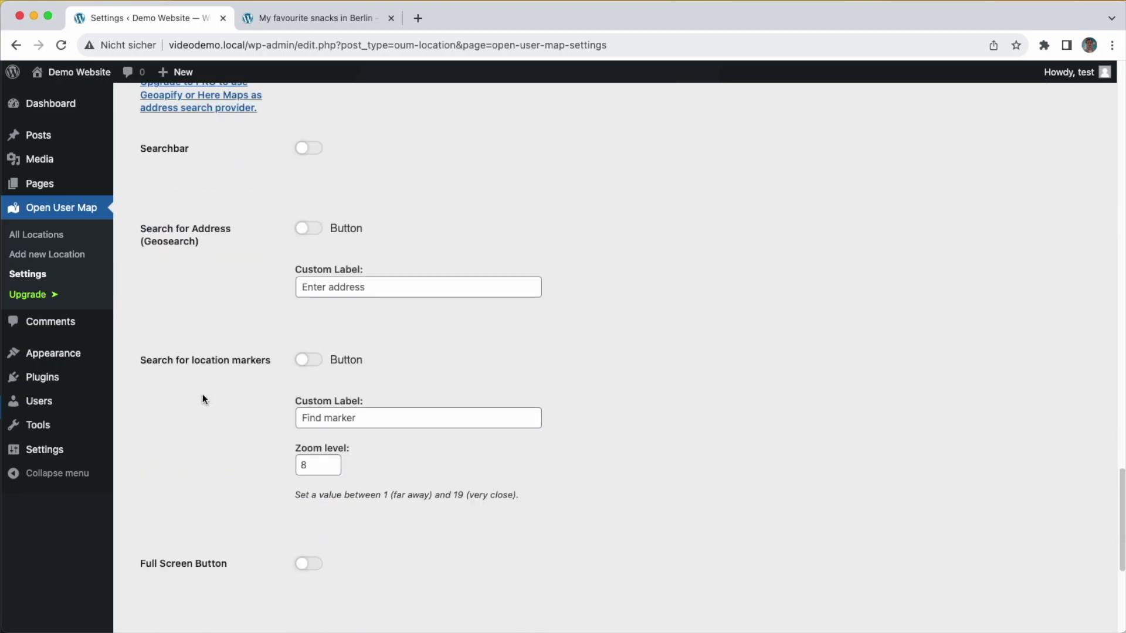
pyautogui.scroll(-4, 202, 394)
pyautogui.scroll(20, 202, 394)
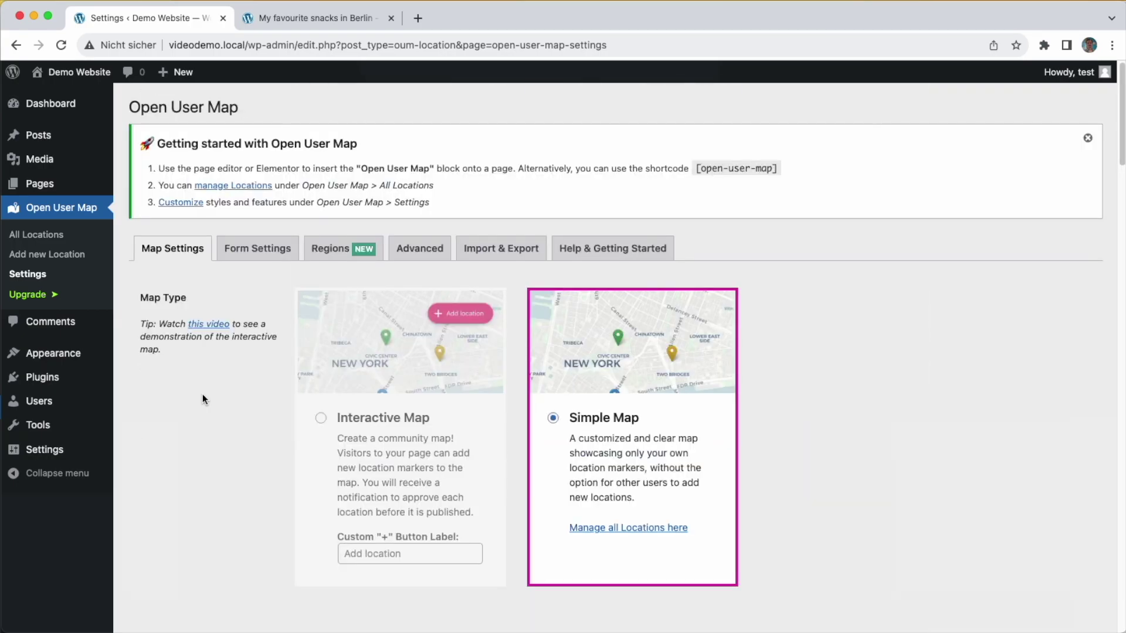
pyautogui.scroll(-20, 202, 399)
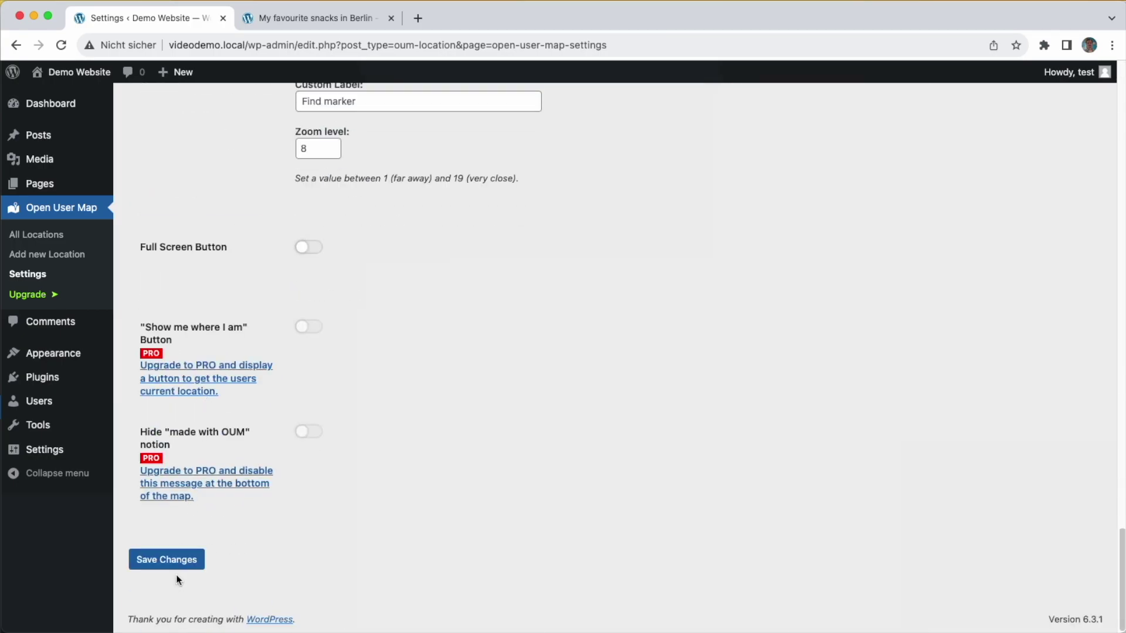
pyautogui.click(171, 559)
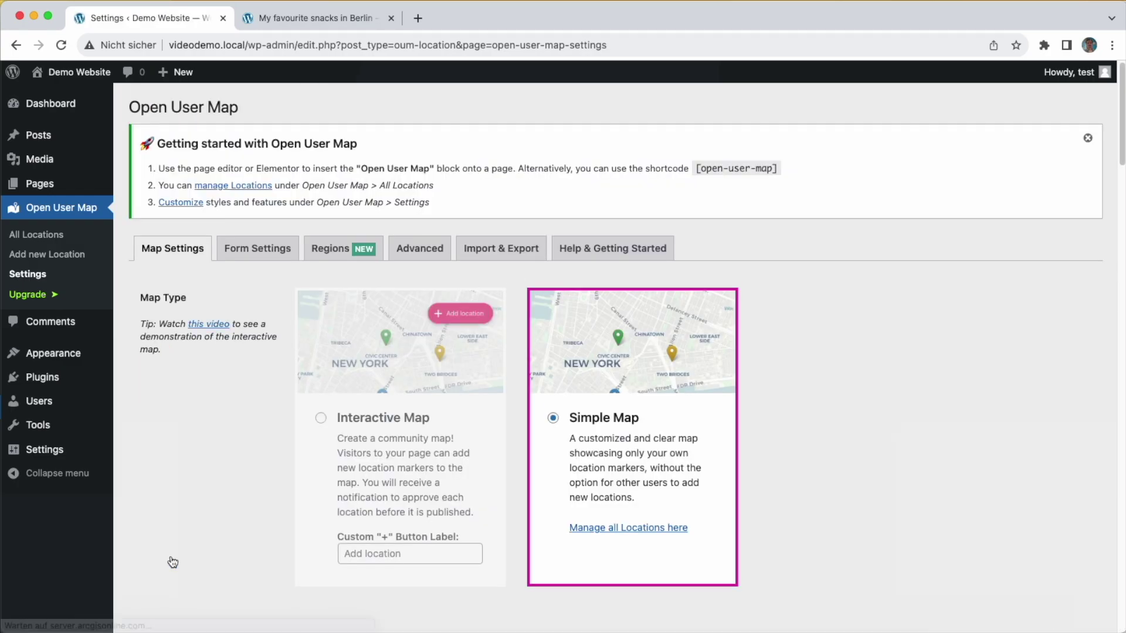
pyautogui.click(291, 20)
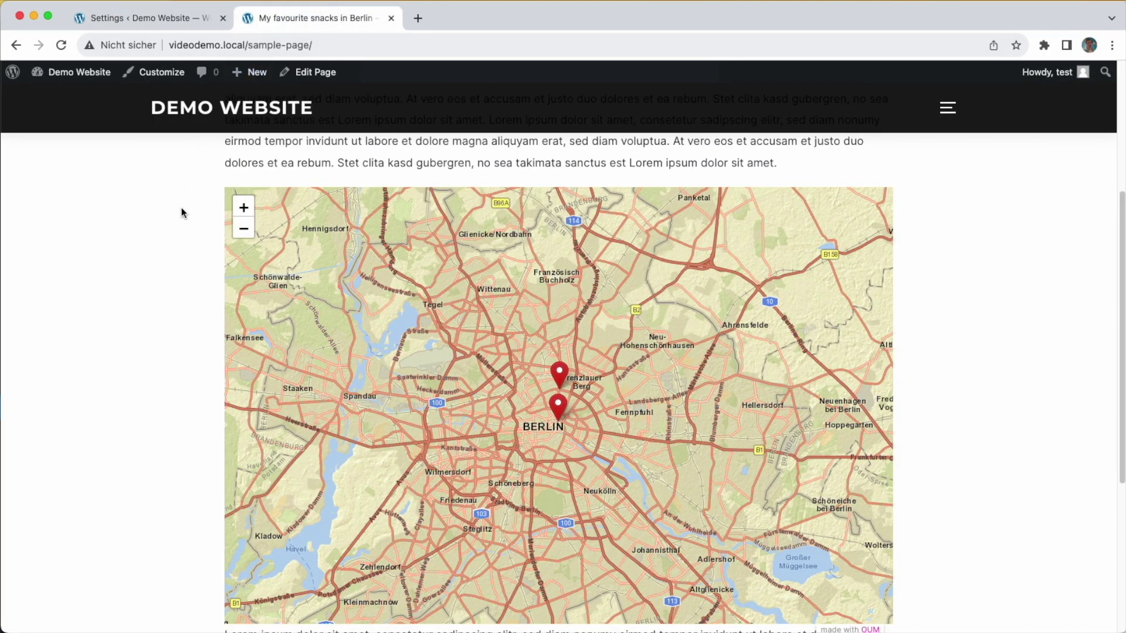
# Reload the snacks page with Cmd+R and scroll down to the map
pyautogui.press('super+r')
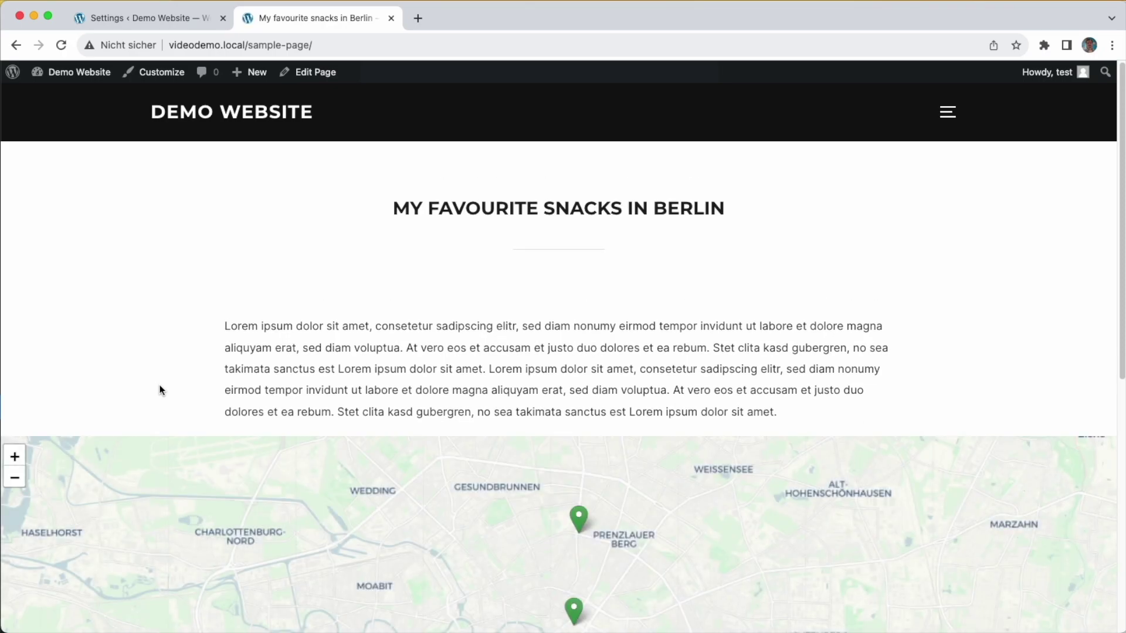
pyautogui.scroll(-3, 157, 336)
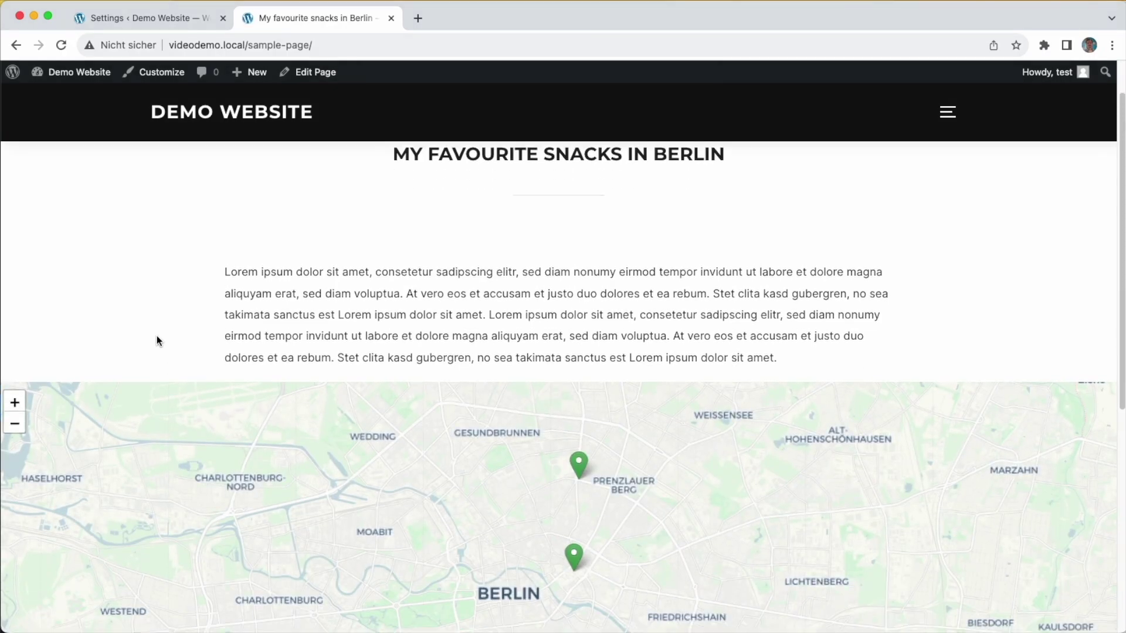
pyautogui.scroll(-1, 156, 339)
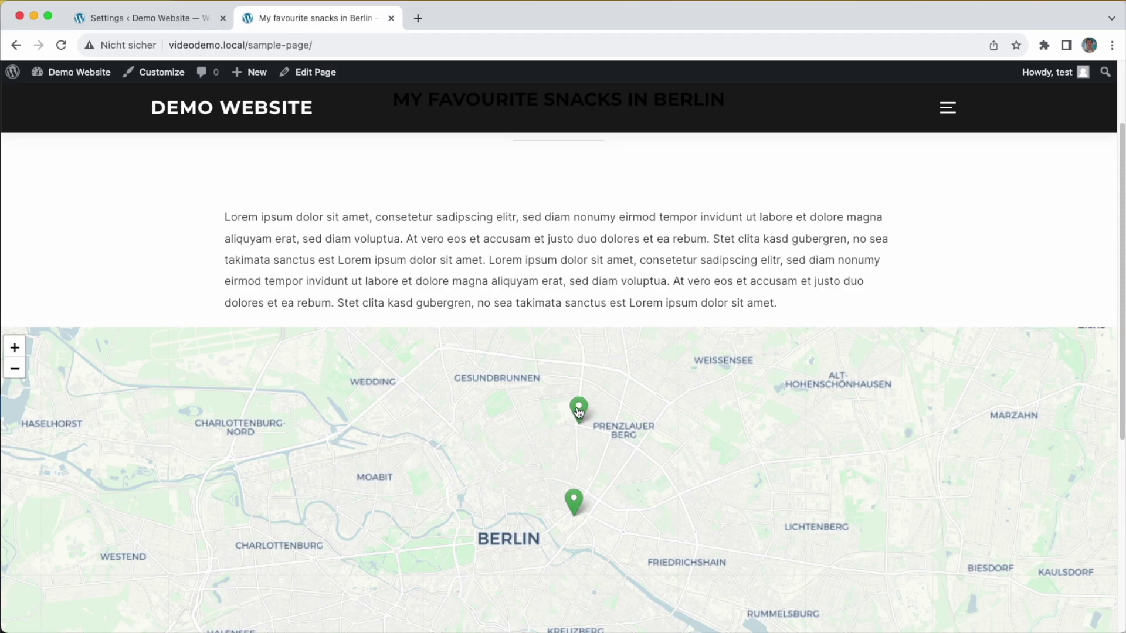
# Open the Tasty Donuts pin's popup, then the Good Coffee! pin's popup
pyautogui.click(575, 507)
pyautogui.moveTo(724, 484); pyautogui.dragTo(728, 534)
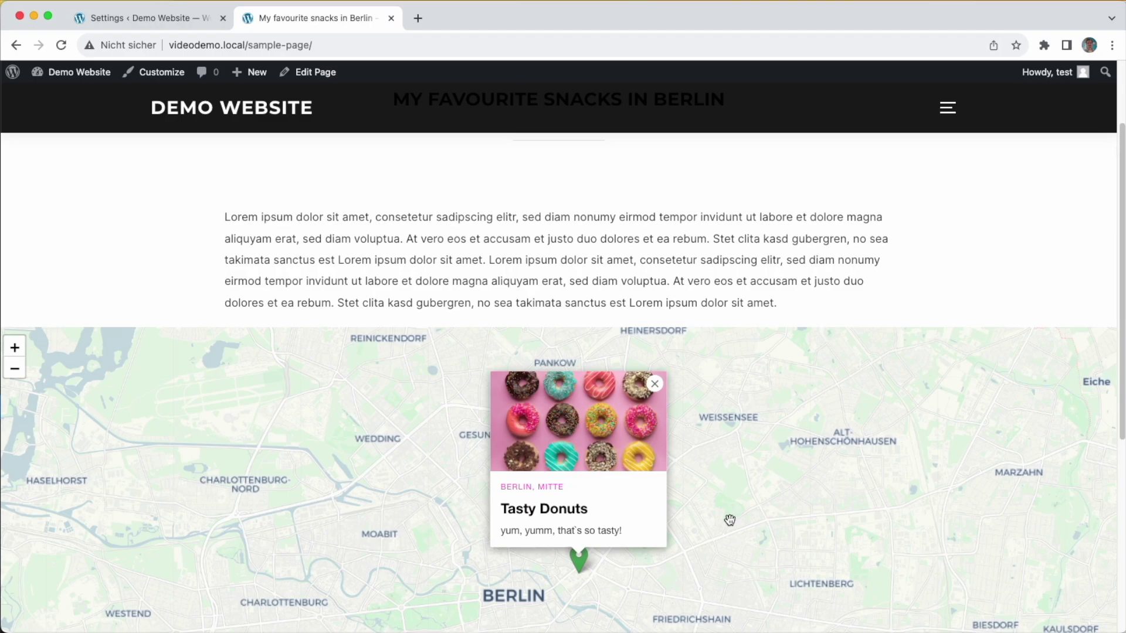
pyautogui.moveTo(740, 501); pyautogui.dragTo(721, 431)
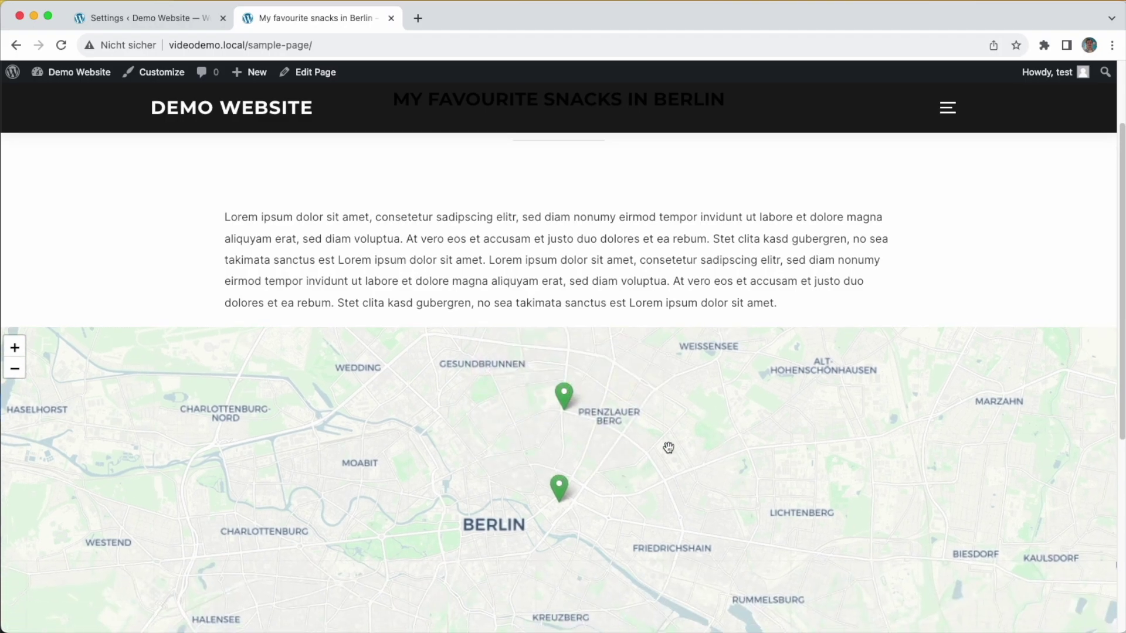
pyautogui.click(564, 392)
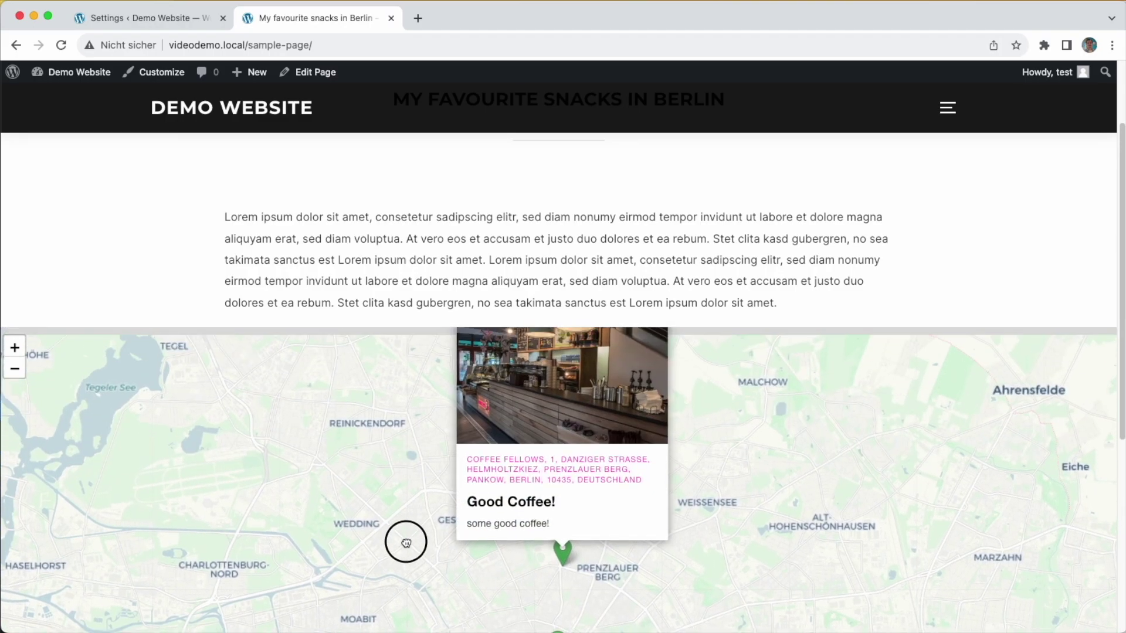
pyautogui.scroll(-3, 198, 251)
pyautogui.scroll(-3, 197, 253)
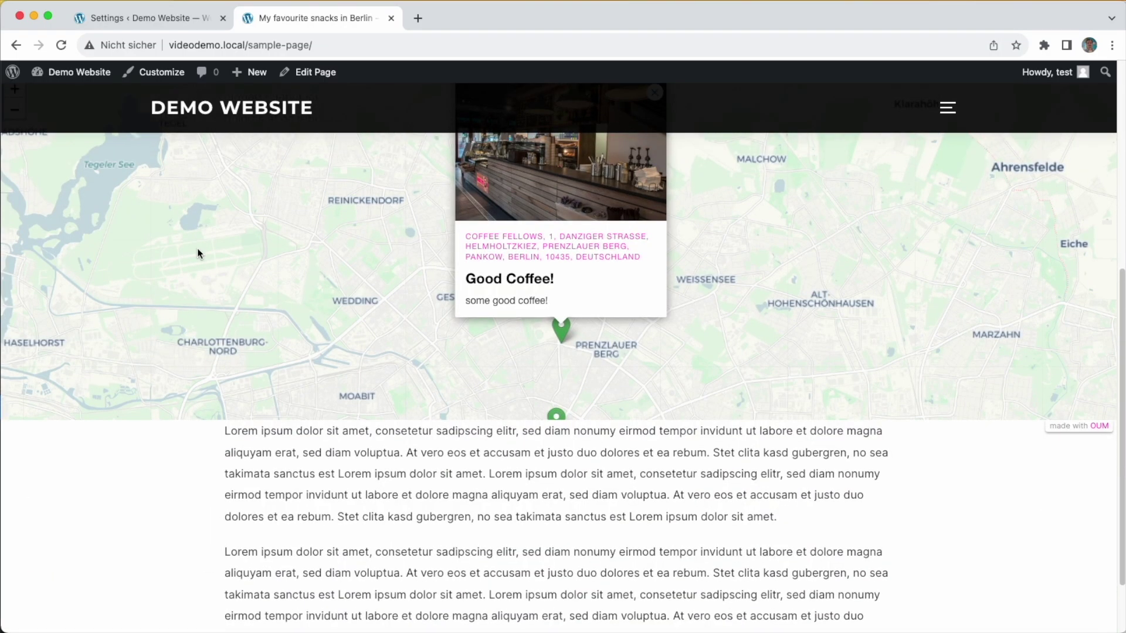
pyautogui.scroll(5, 197, 253)
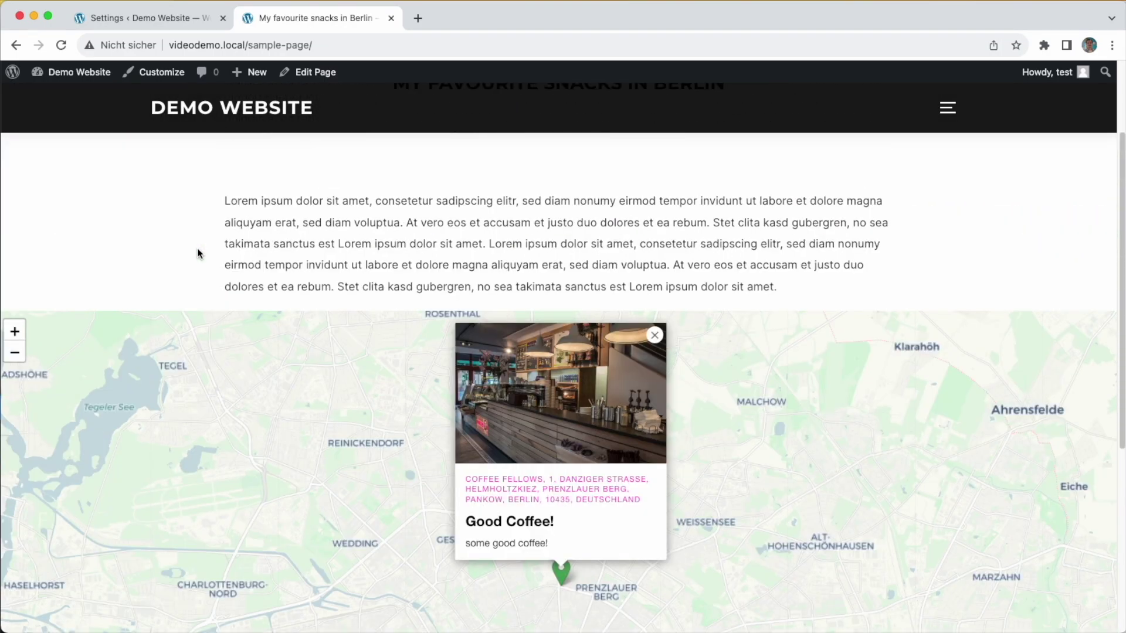